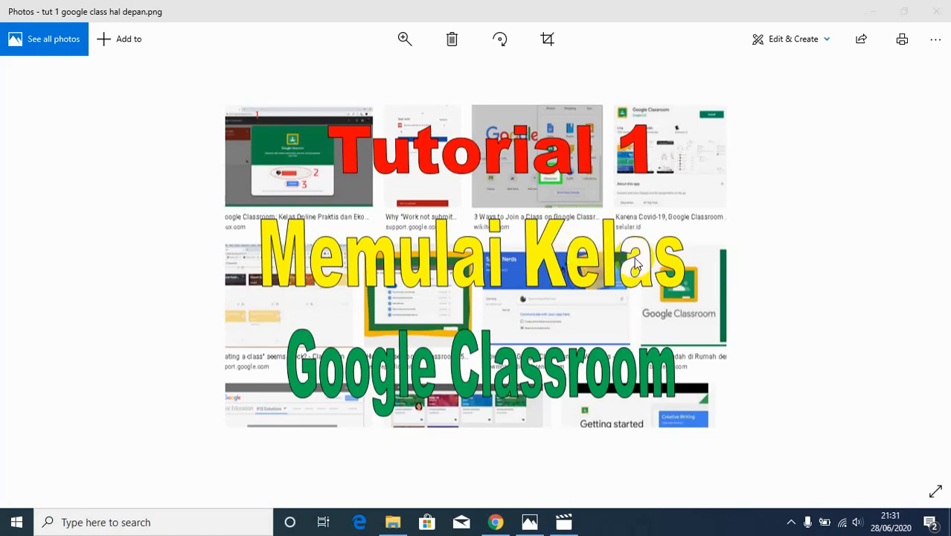
left_click(562, 520)
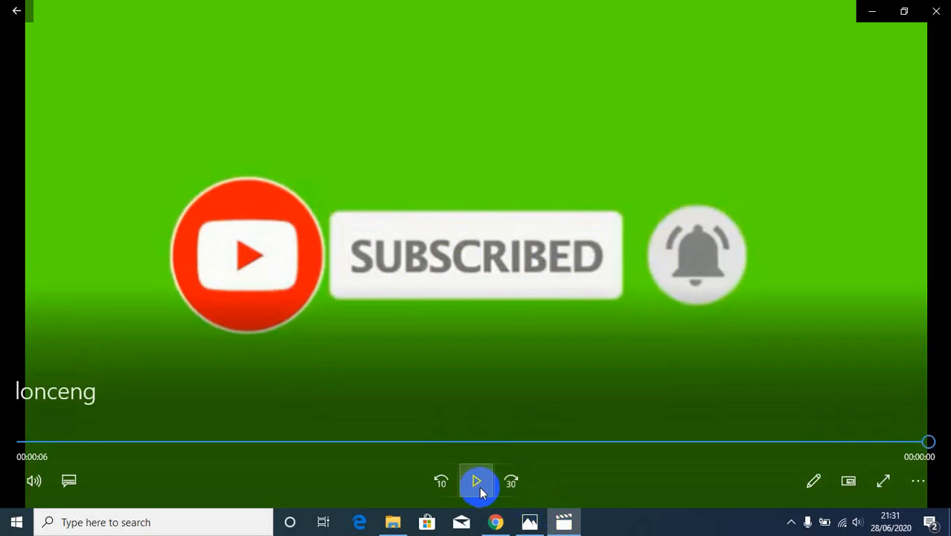
left_click(477, 483)
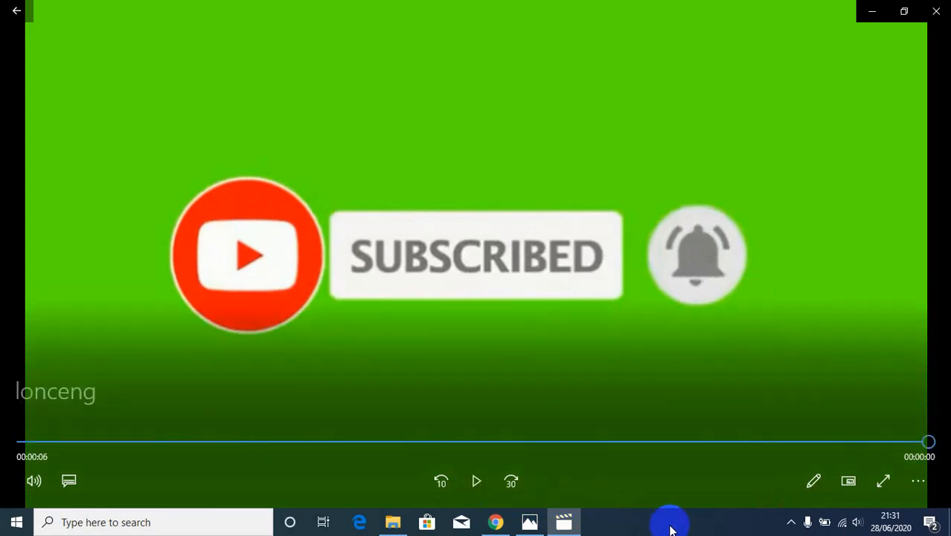
mouse_move(504, 527)
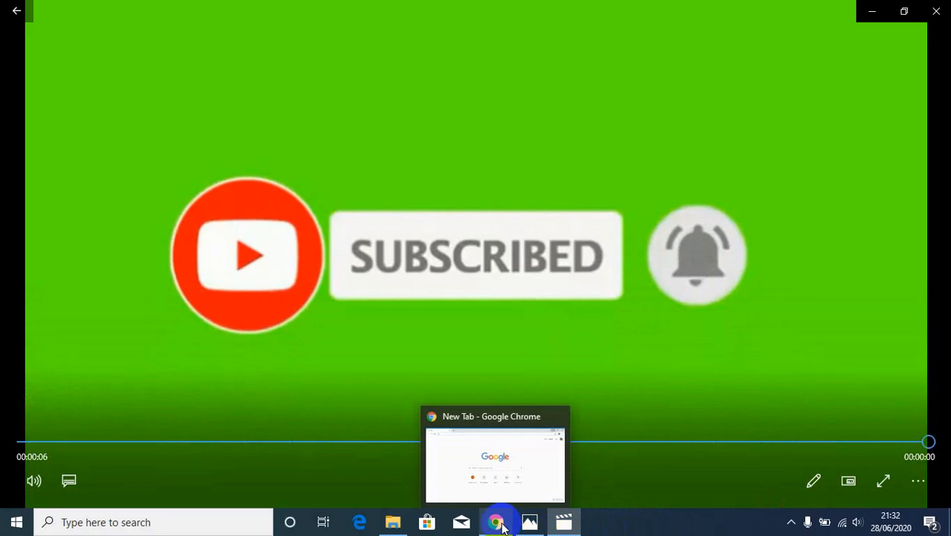
Switch to Chrome and search Google for google classroom
left_click(497, 522)
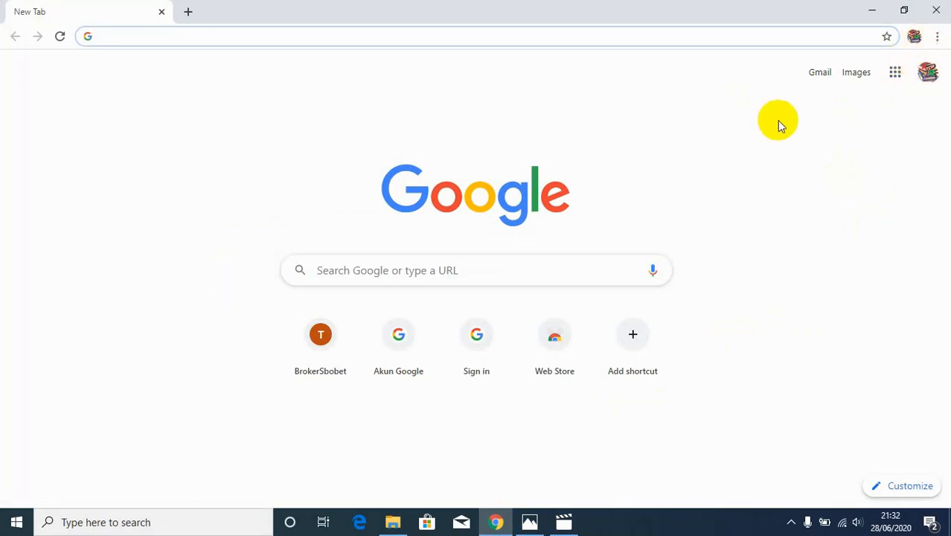
left_click(562, 274)
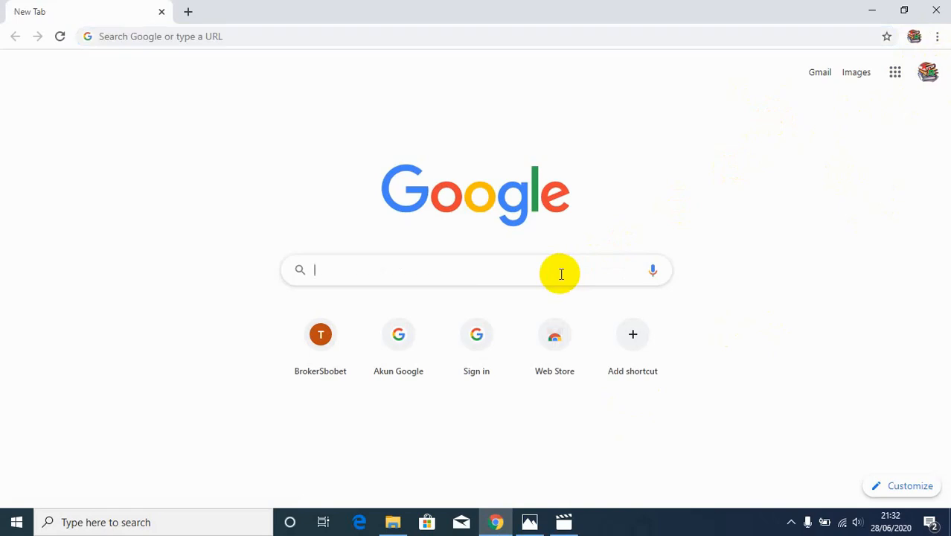
type("go")
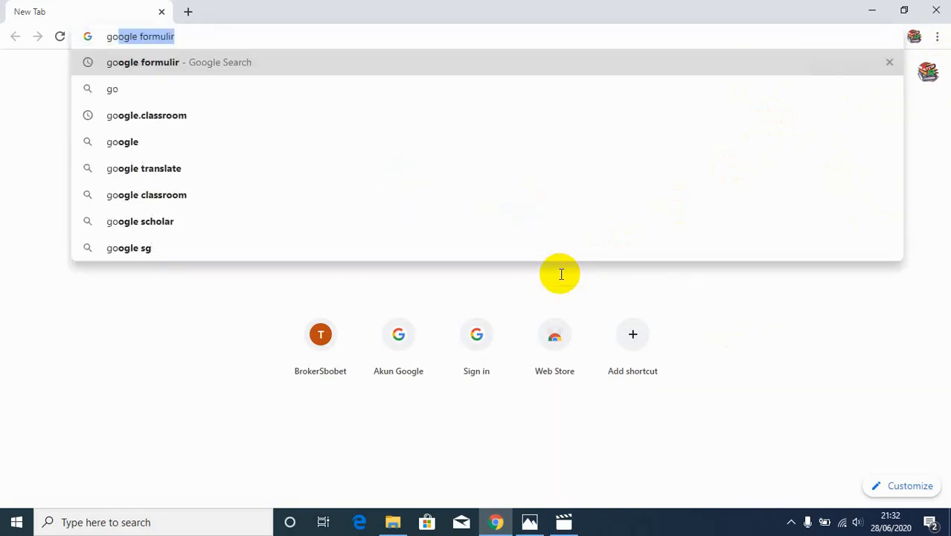
type("ogle")
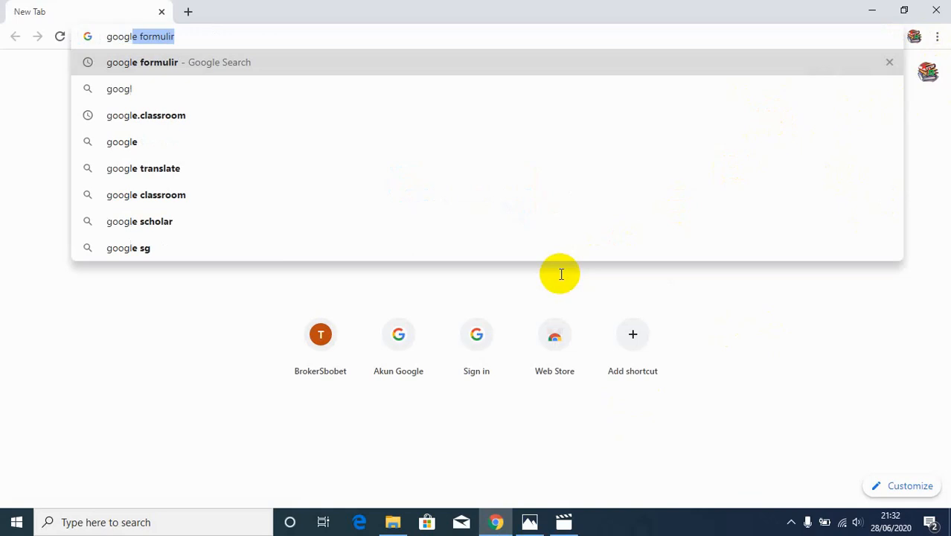
type(" cl")
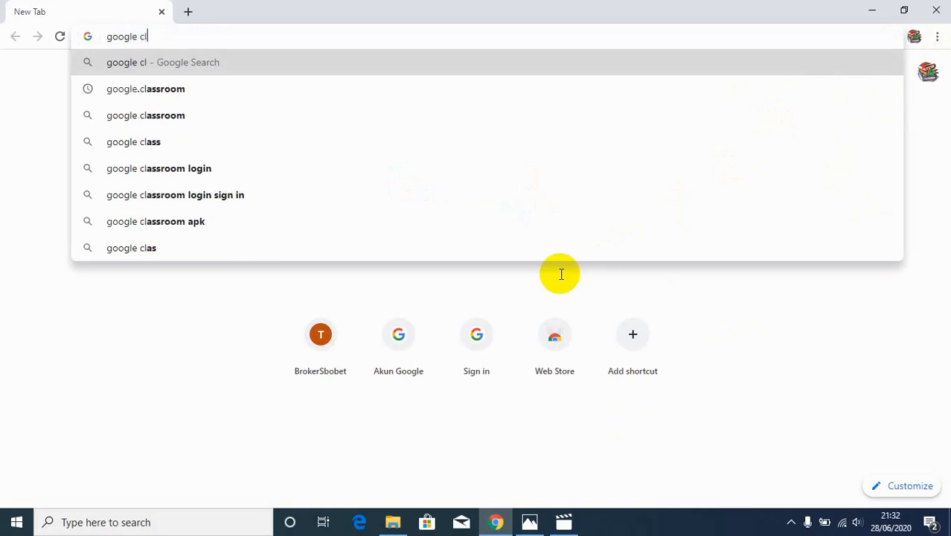
type("assroom")
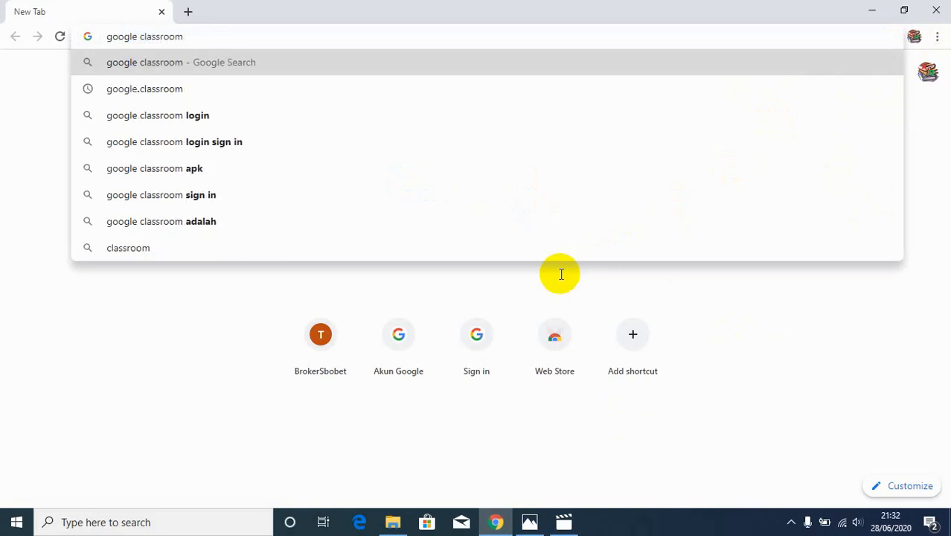
key("Return")
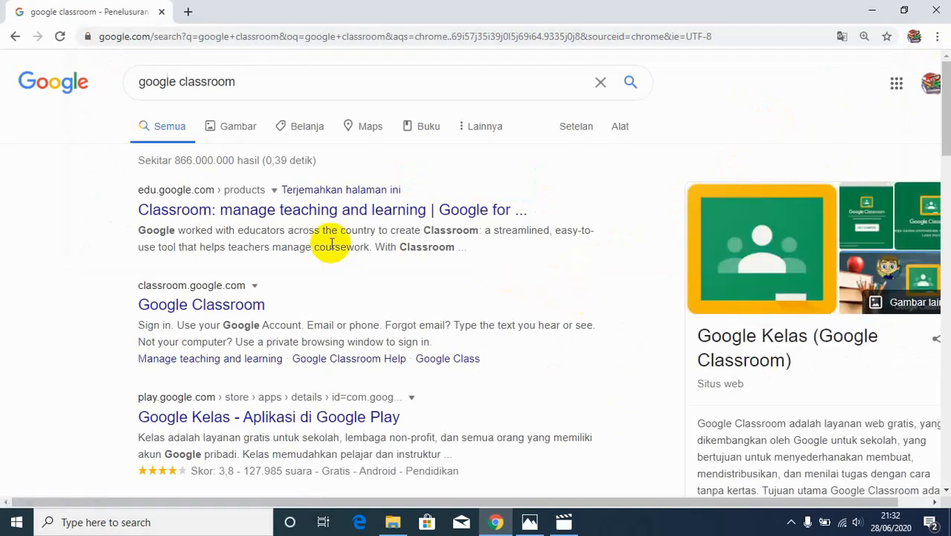
Open the Classroom product page from the results and go to Google Classroom
left_click(307, 214)
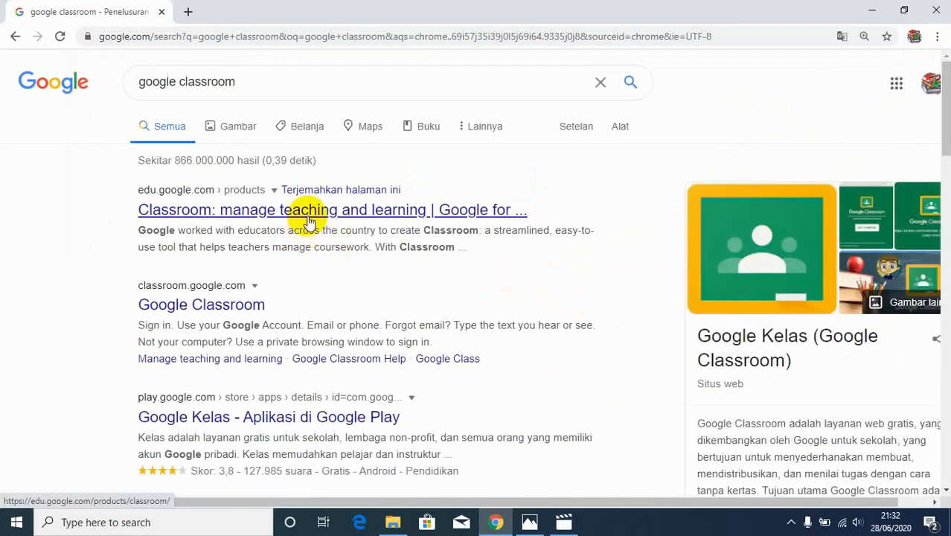
left_click(310, 223)
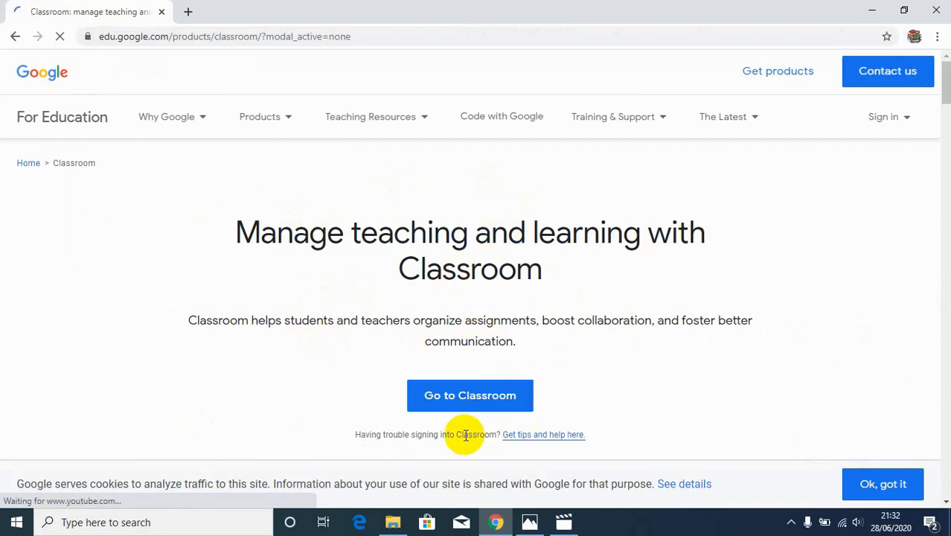
left_click(490, 401)
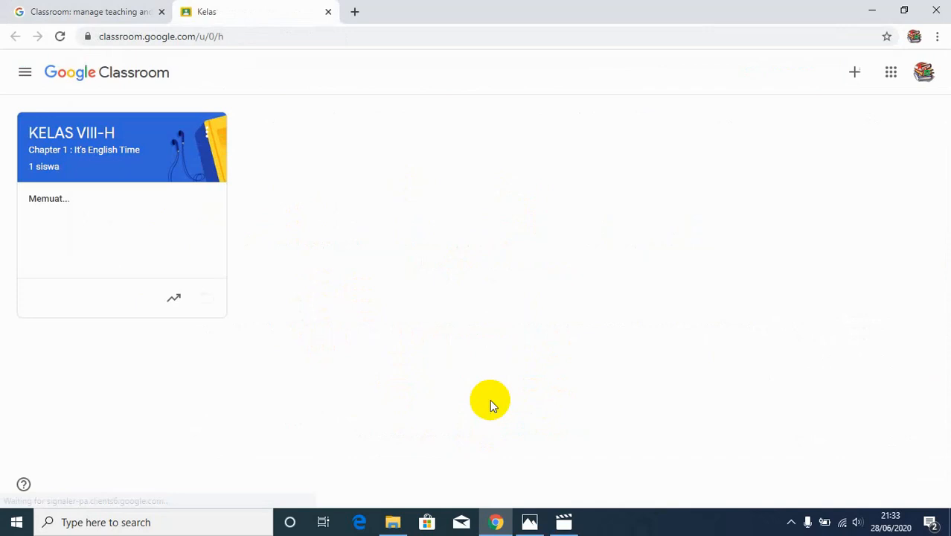
Archive the existing KELAS VIII-H class
left_click(209, 137)
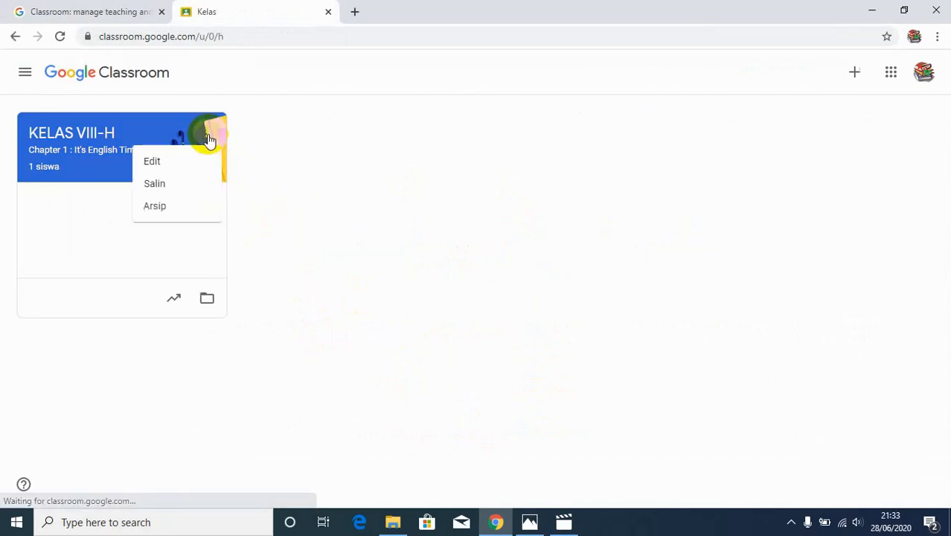
left_click(164, 209)
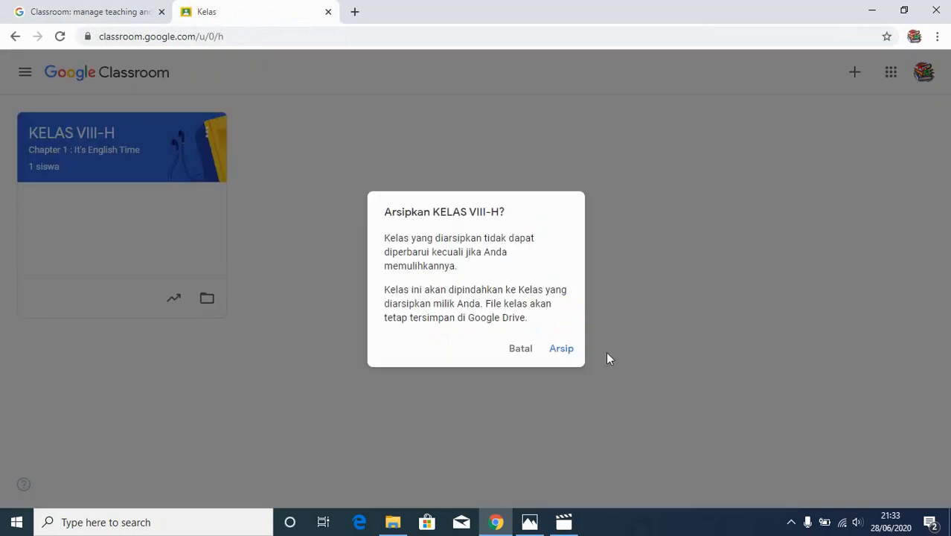
left_click(559, 350)
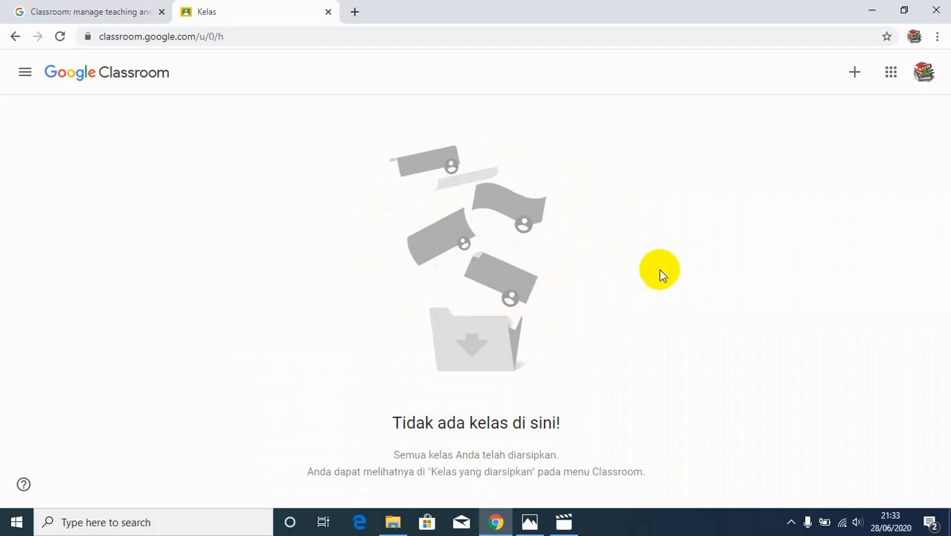
Start creating a new class and accept the notice about not using Classroom at a school with students
left_click(857, 73)
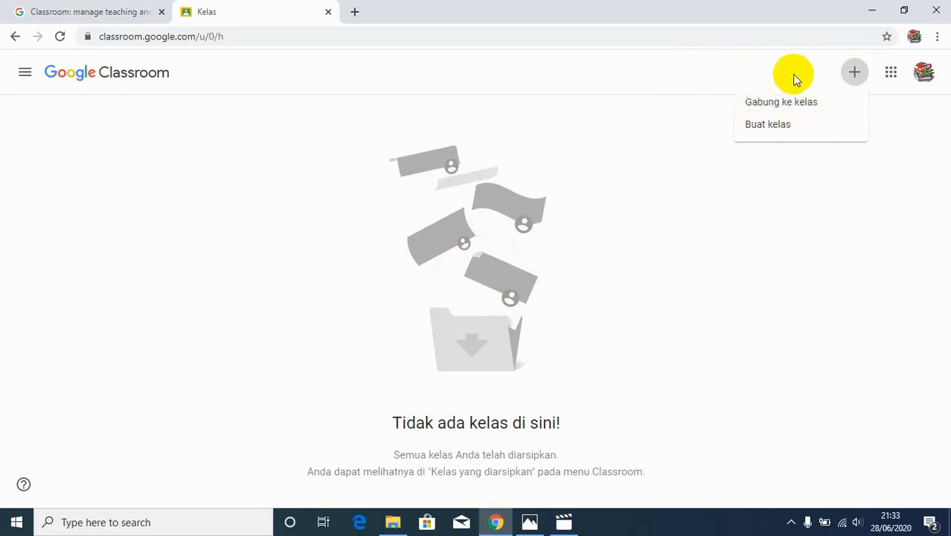
left_click(788, 128)
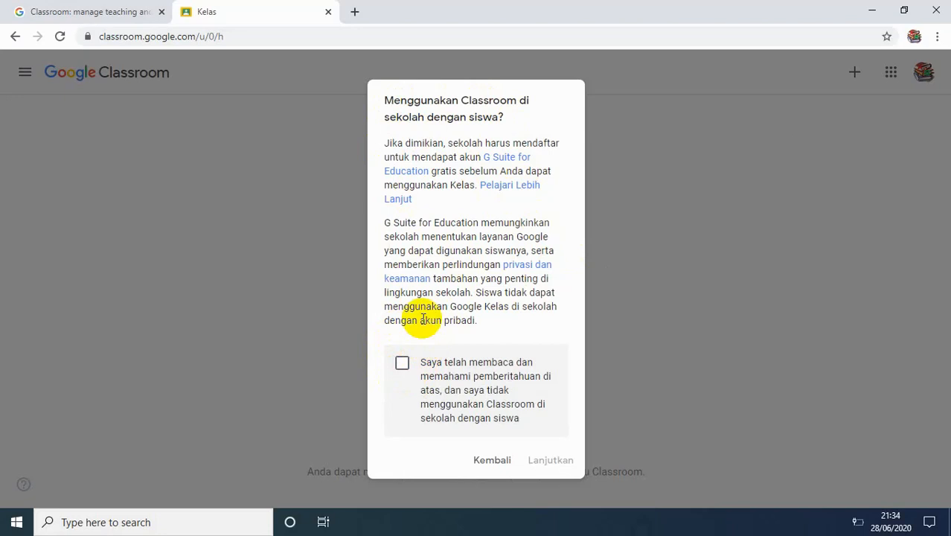
left_click(402, 362)
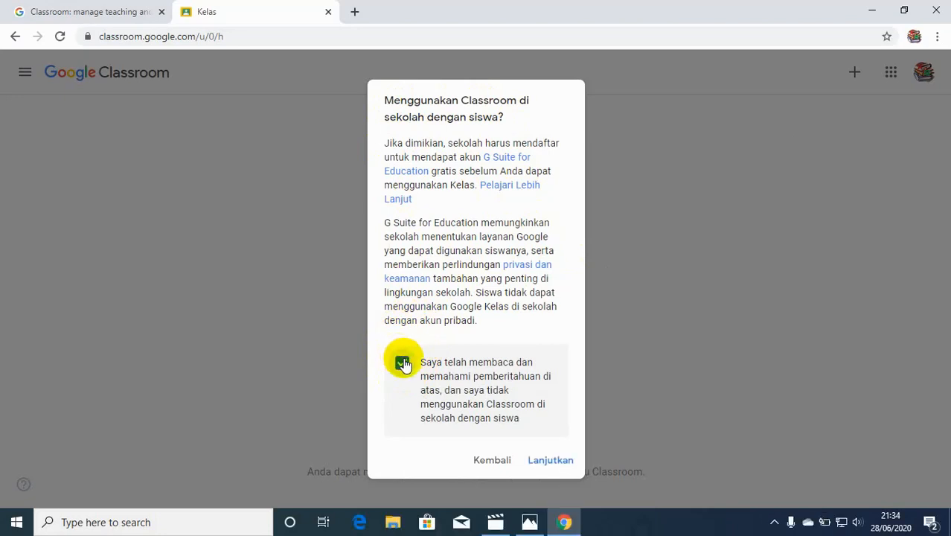
left_click(535, 461)
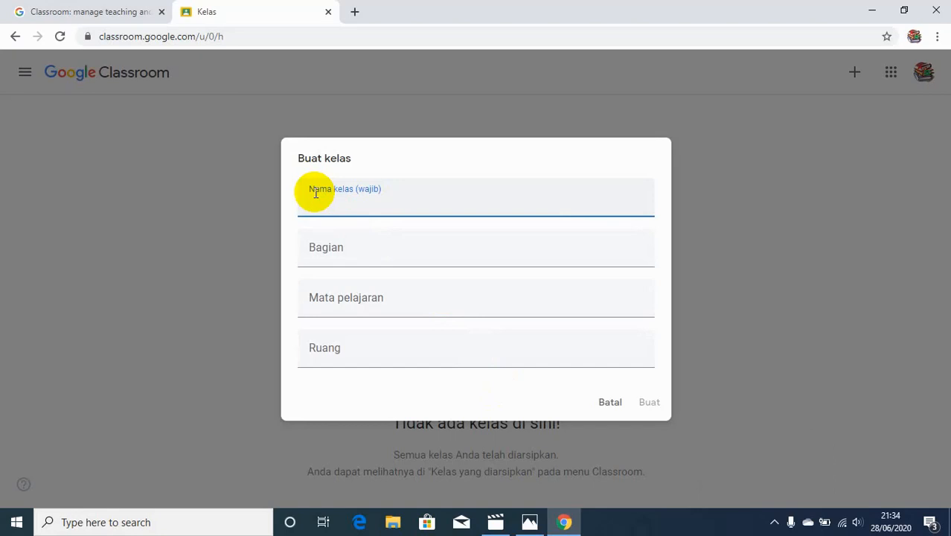
Enter KELAS VIII H - BAHASA INGGRIS as the class name
type("KELAS VIII H ")
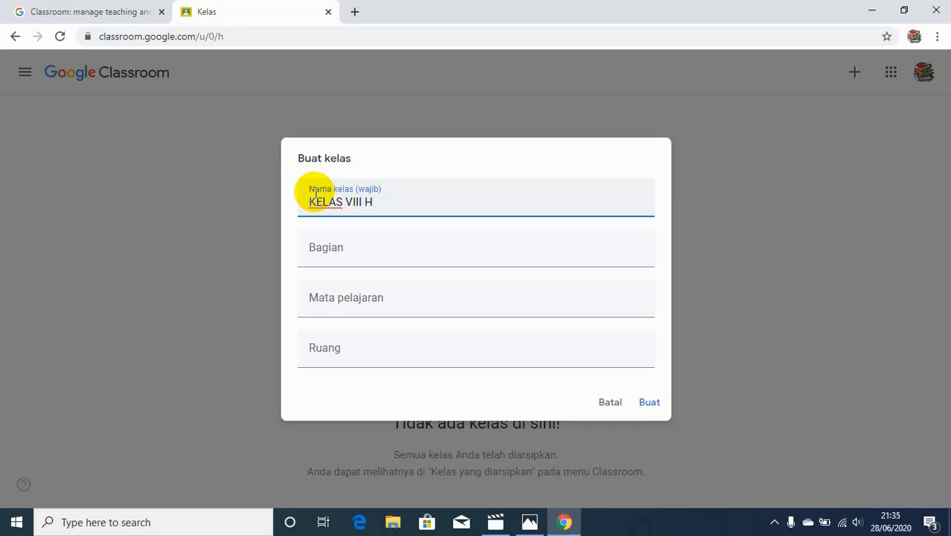
type("- BAHASA INGGR")
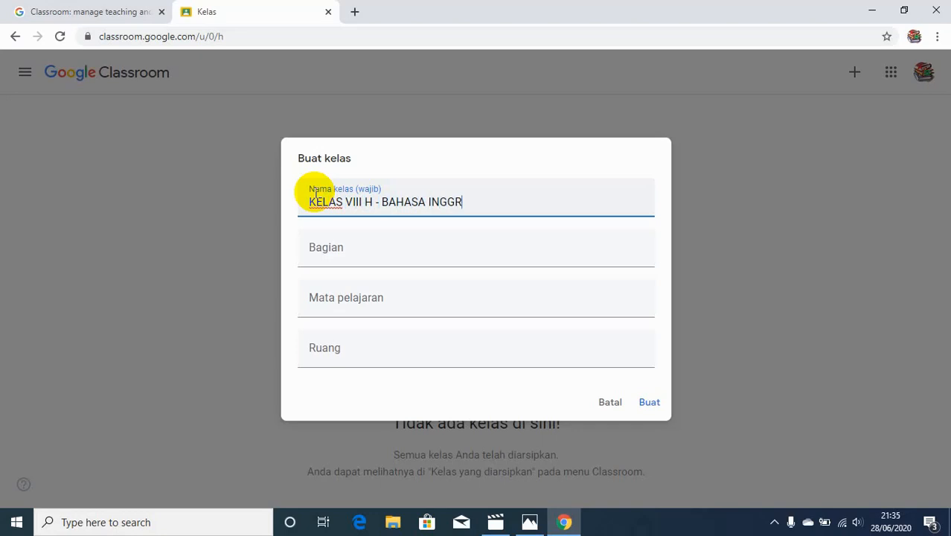
type("IS")
Set the class section to CHAPTER 1 - IT'S ENGLISH TIME
left_click(314, 249)
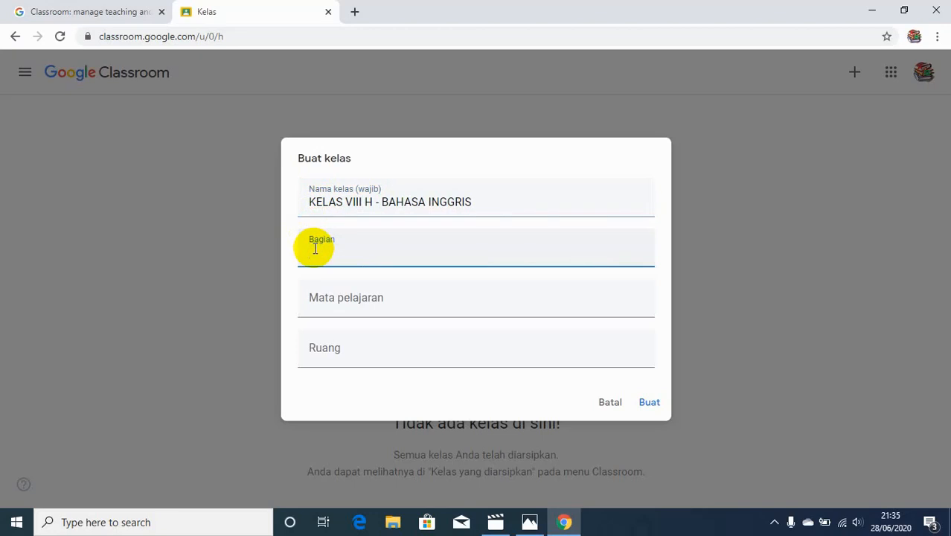
type("GHA")
type("PTER ")
type("1 -")
type(" IT")
type("'S ")
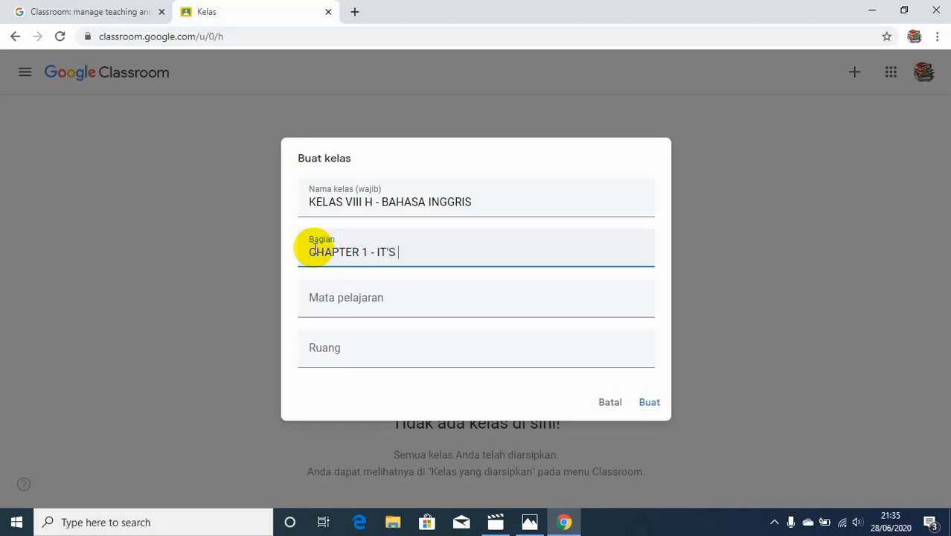
type("ENGLISH TIME")
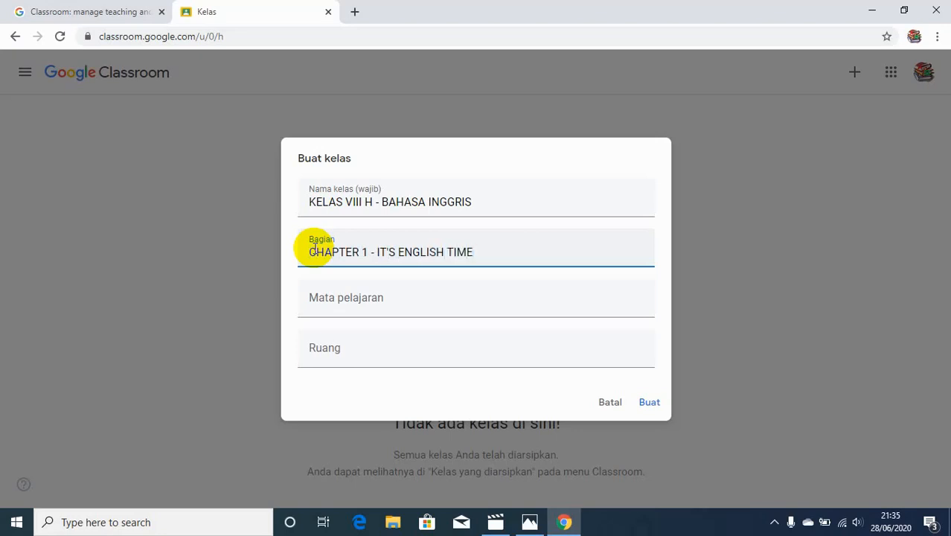
Set the subject to BAHASA INGGRIS
left_click(314, 305)
type("BAHASA")
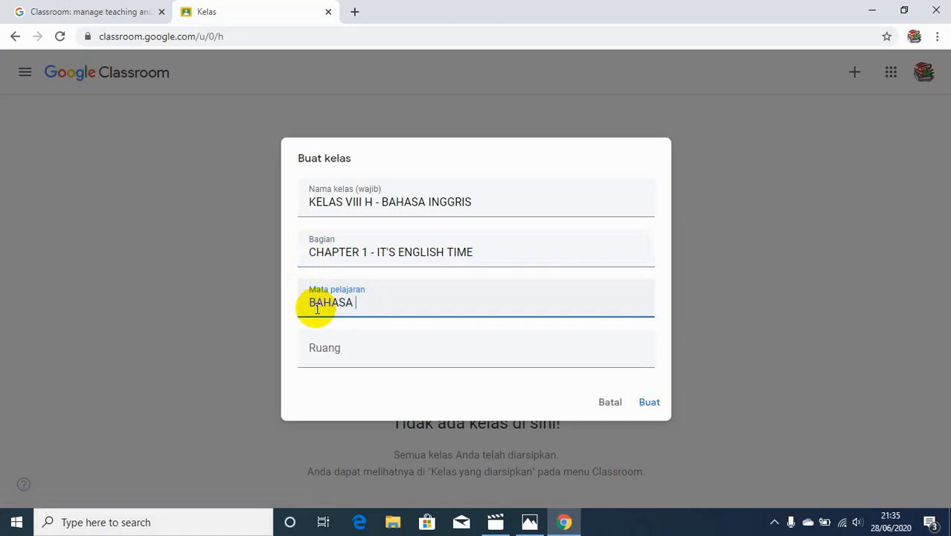
type(" INGGRIS")
Set the room to KELAS VIII and create the class
left_click(320, 358)
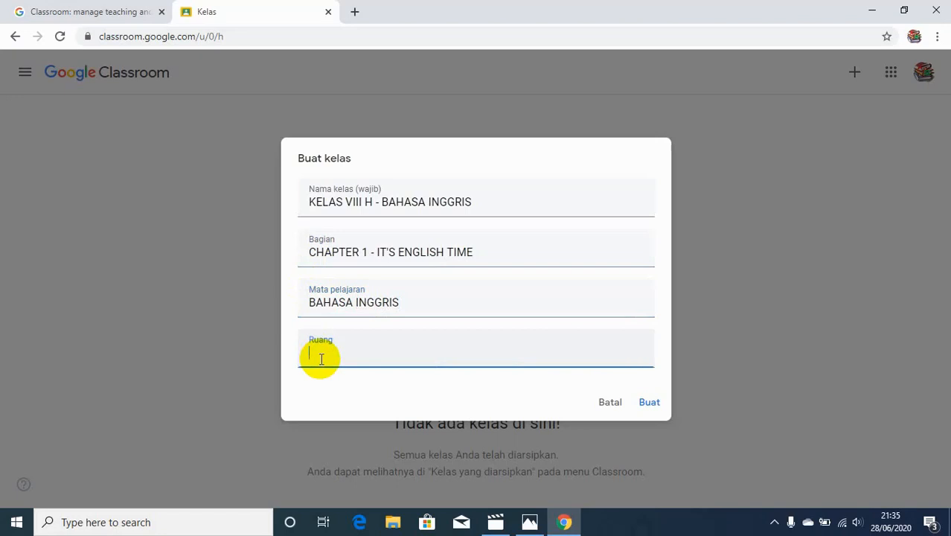
type("KELAS VIII")
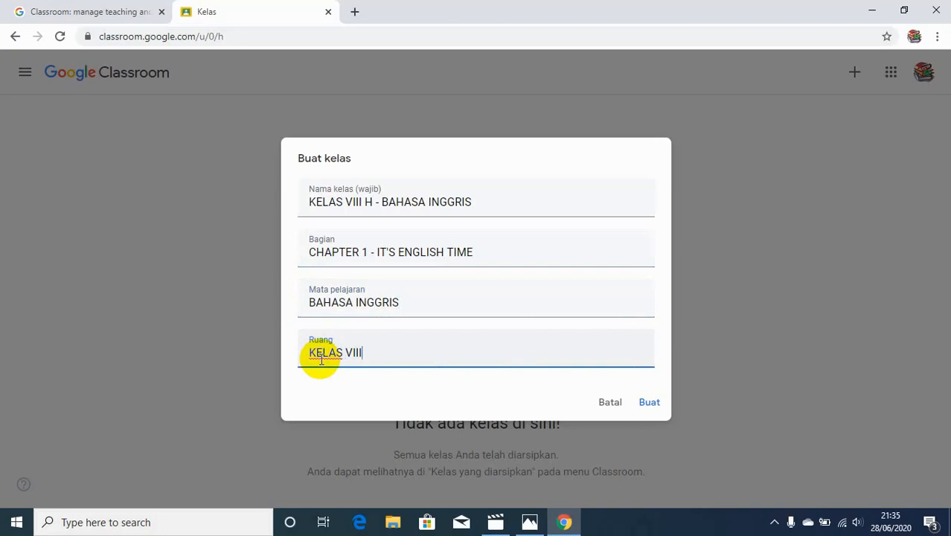
left_click(648, 408)
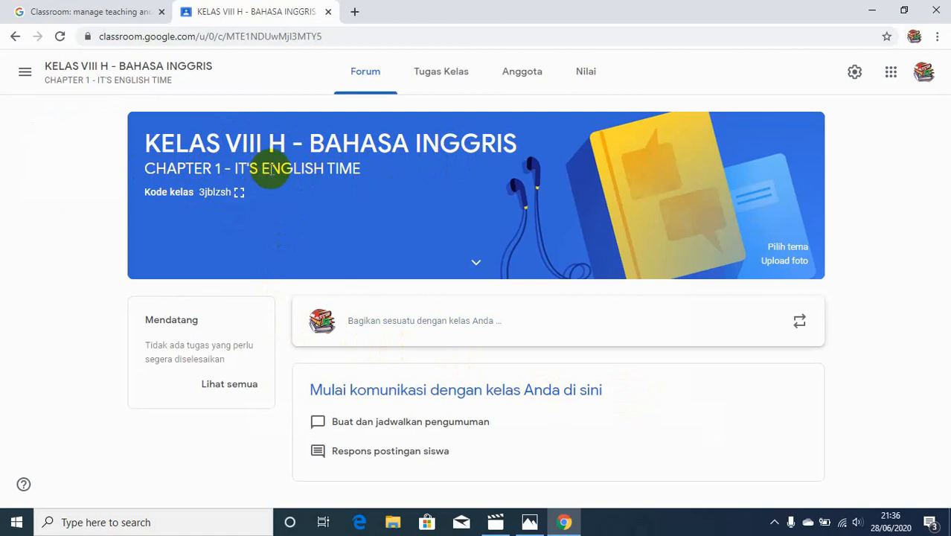
Display the class code enlarged and close the display again
left_click(239, 193)
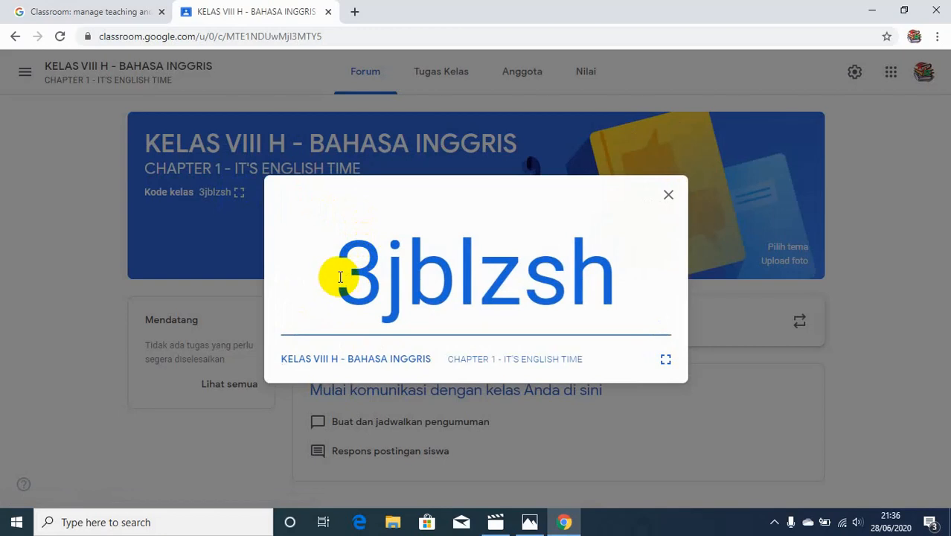
left_click(715, 405)
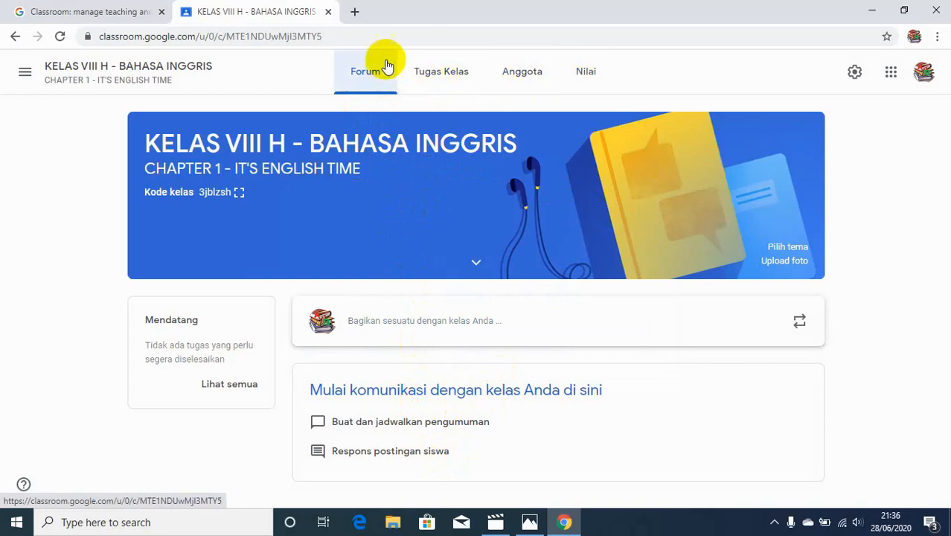
On the Tugas Kelas page, open a new Pertanyaan form and leave it again
left_click(450, 75)
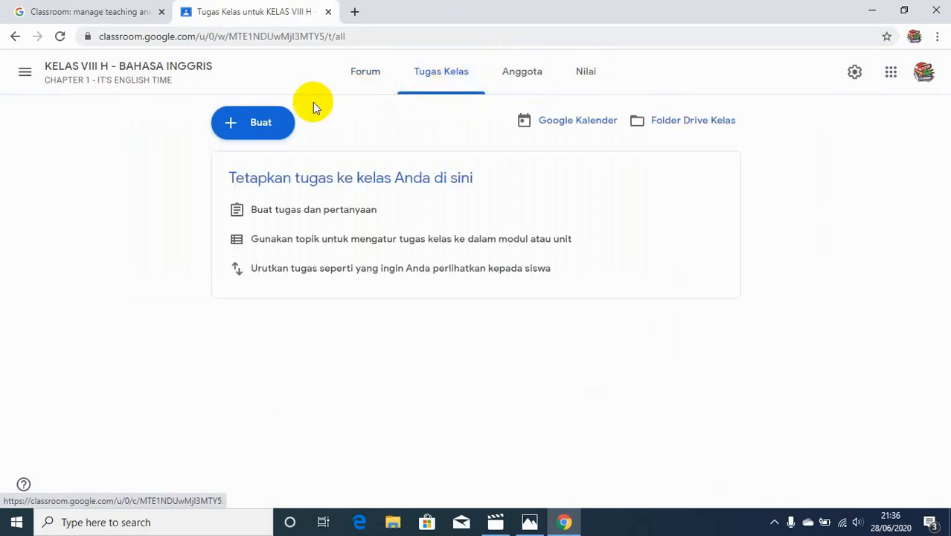
left_click(272, 125)
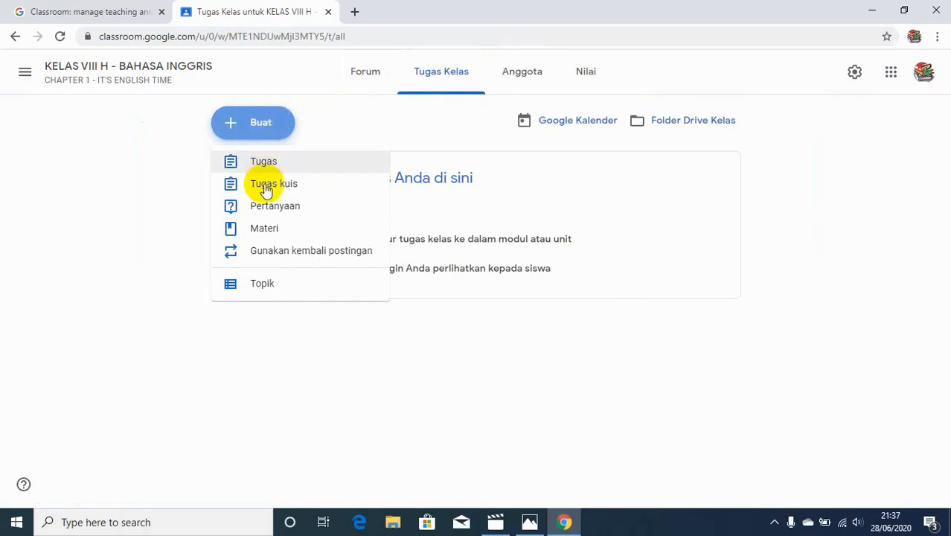
left_click(266, 207)
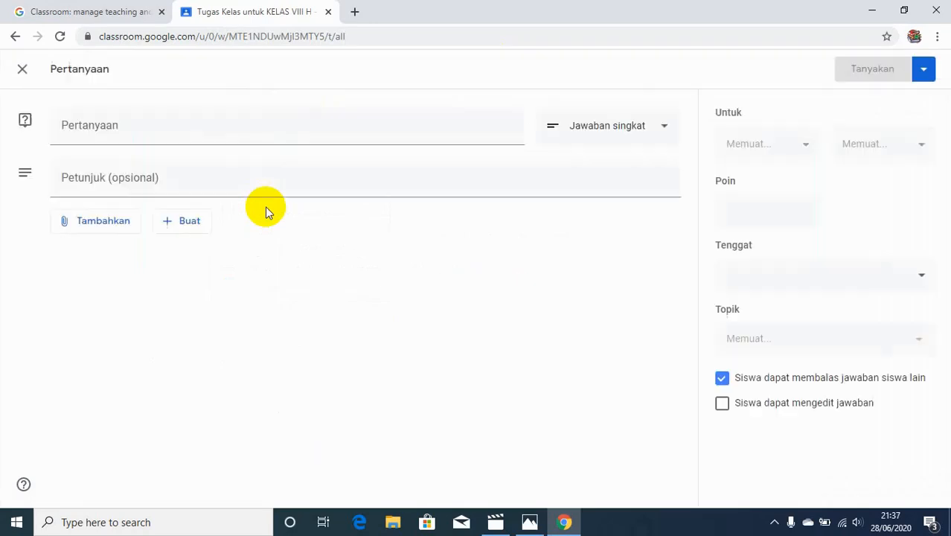
left_click(16, 37)
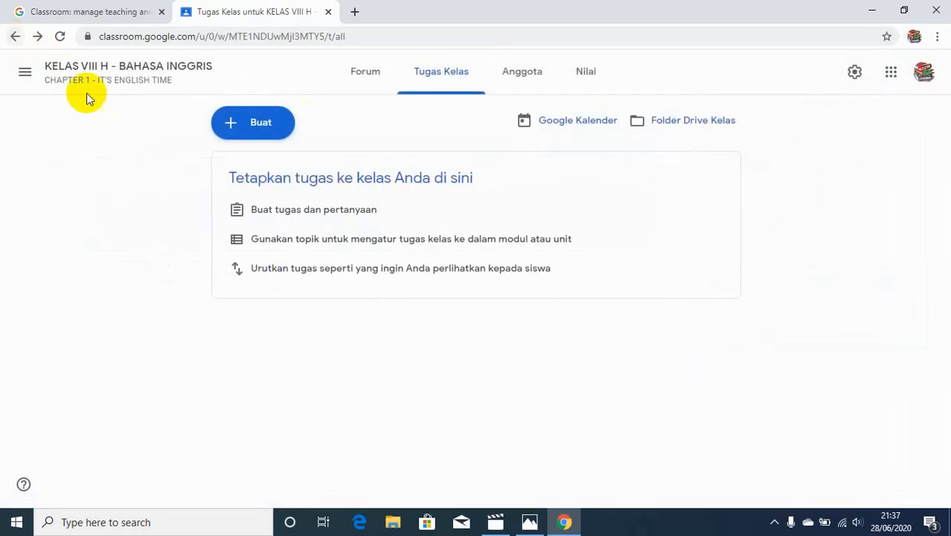
Add a new classwork topic named IT'S ENF
left_click(260, 128)
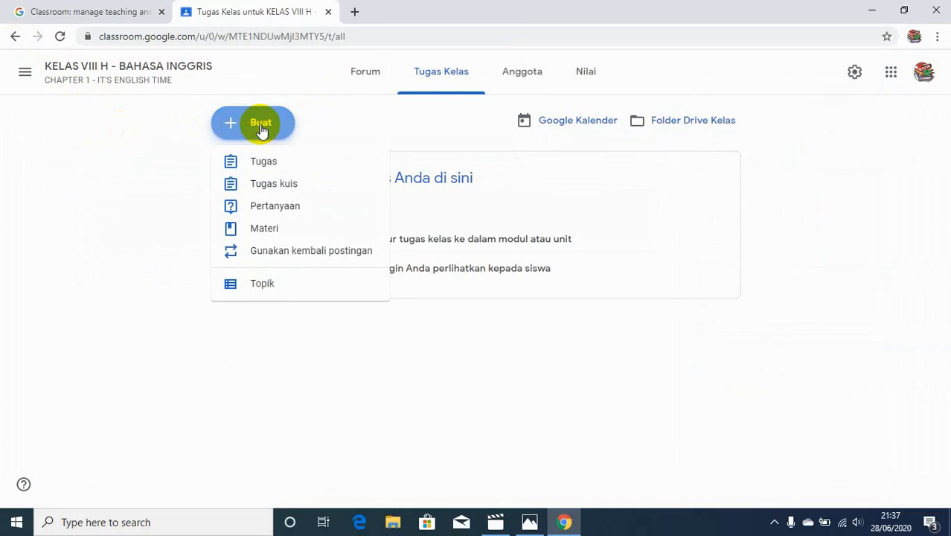
left_click(269, 282)
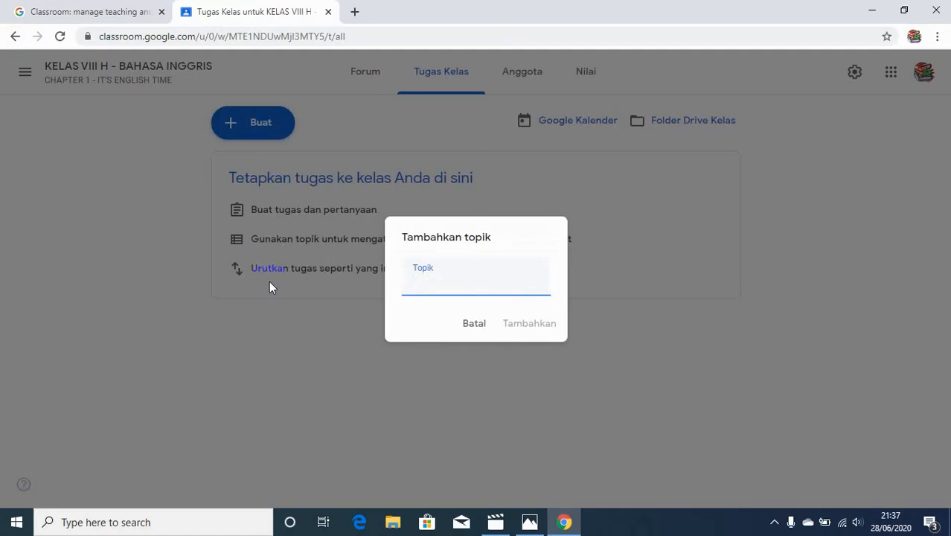
type("IT'S ENF")
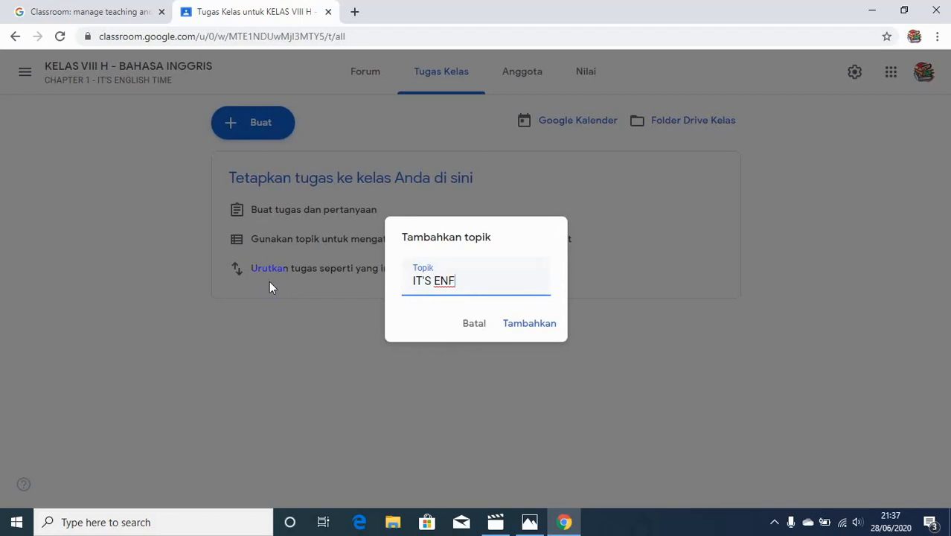
key("Return")
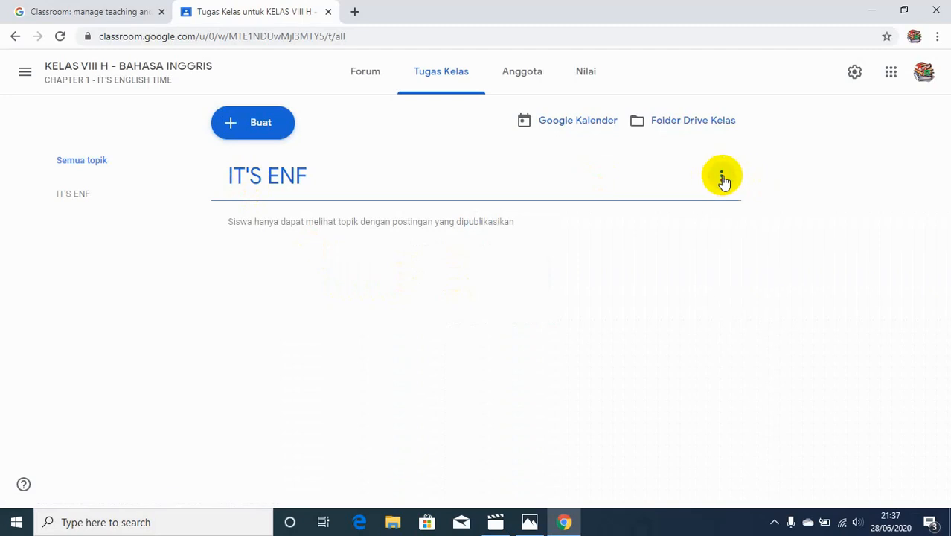
Rename the topic to IT'S ENGLISH TIME
left_click(723, 177)
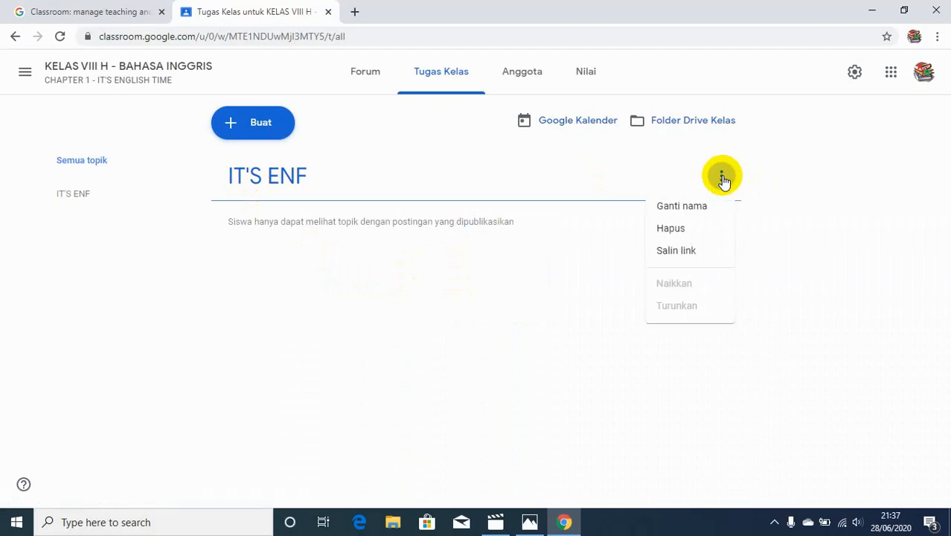
left_click(699, 207)
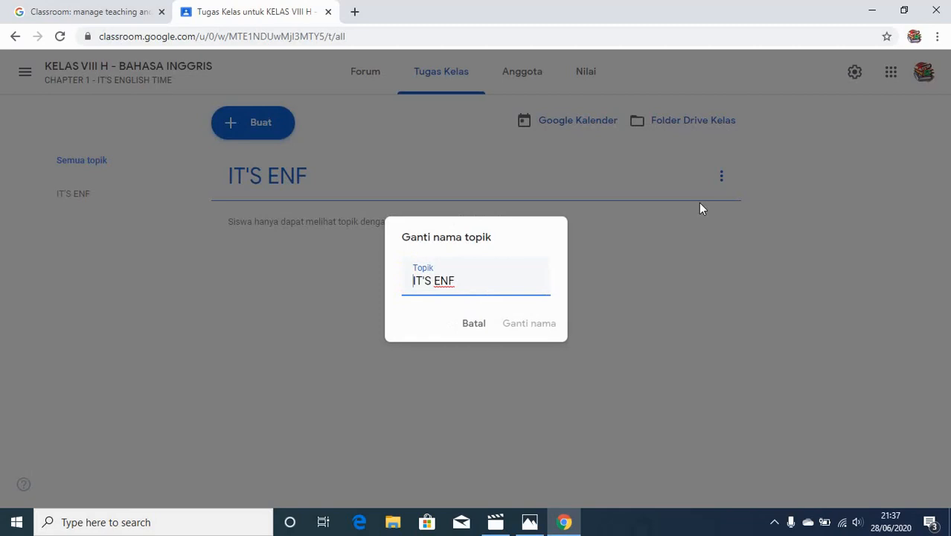
key("Right")
key("Right")
key("Right")
key("Right")
key("Right")
key("Right")
key("Right")
key("Right")
key("BackSpace")
type("GLISH TIME")
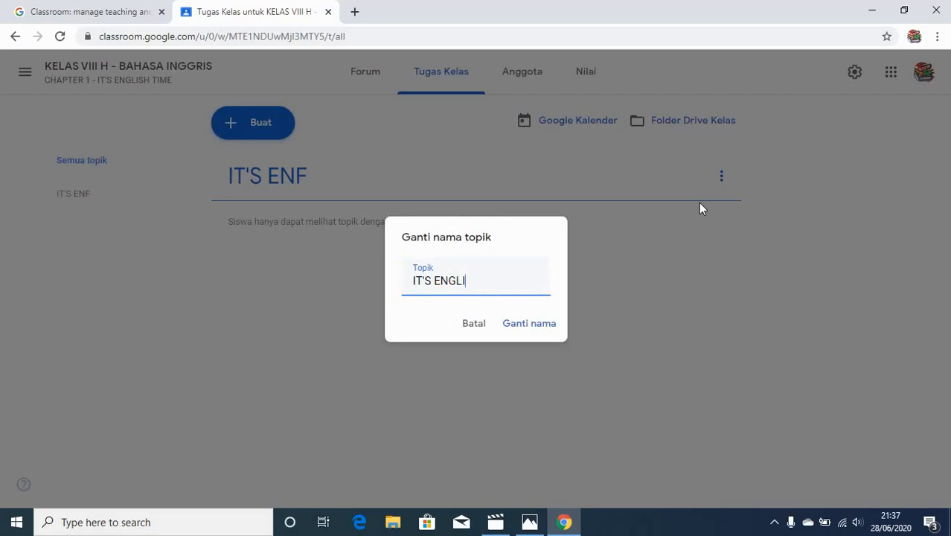
left_click(545, 329)
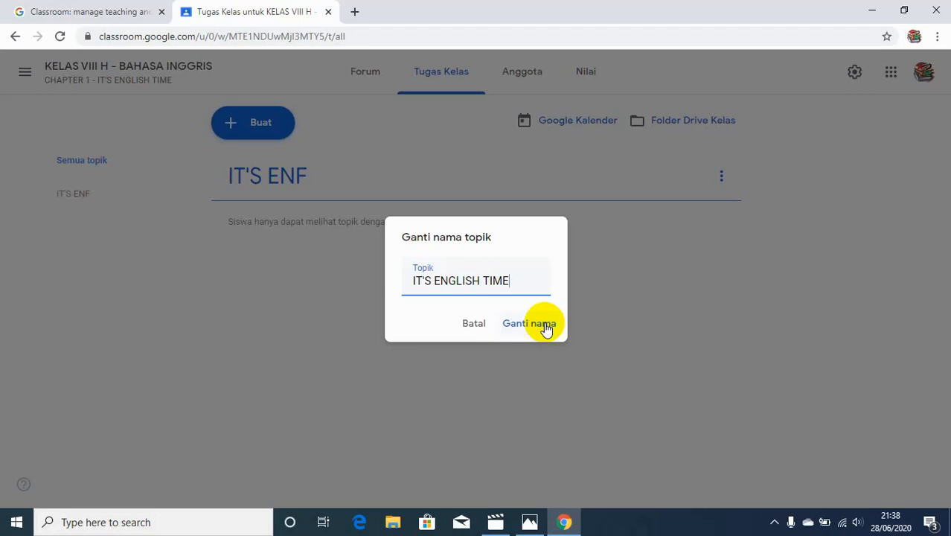
left_click(546, 326)
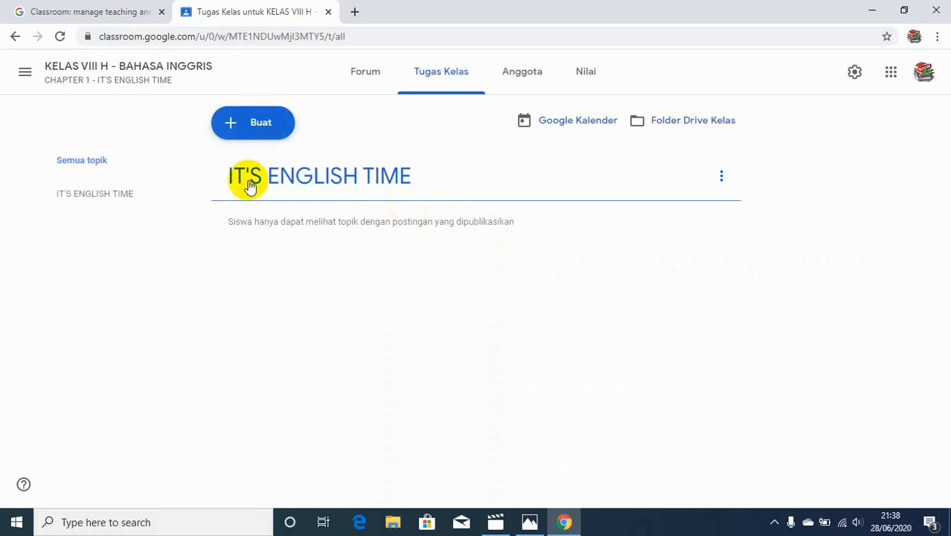
Create a new Pertanyaan titled DAFTAR KEHADIRAN
left_click(266, 138)
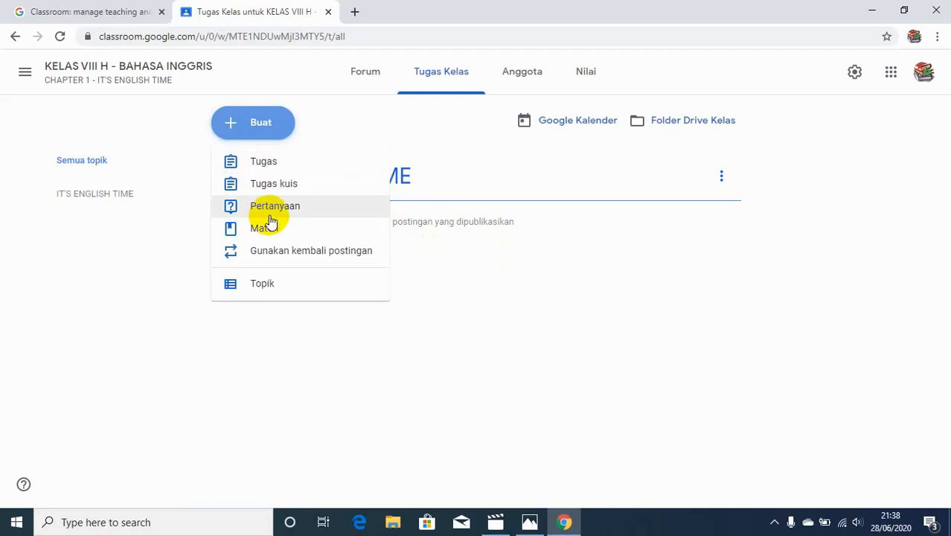
left_click(271, 212)
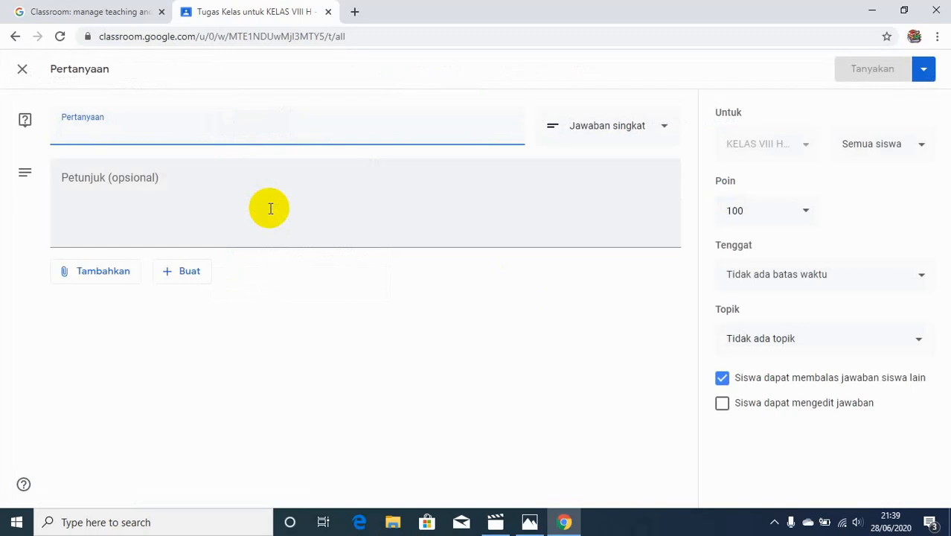
type("DAFT")
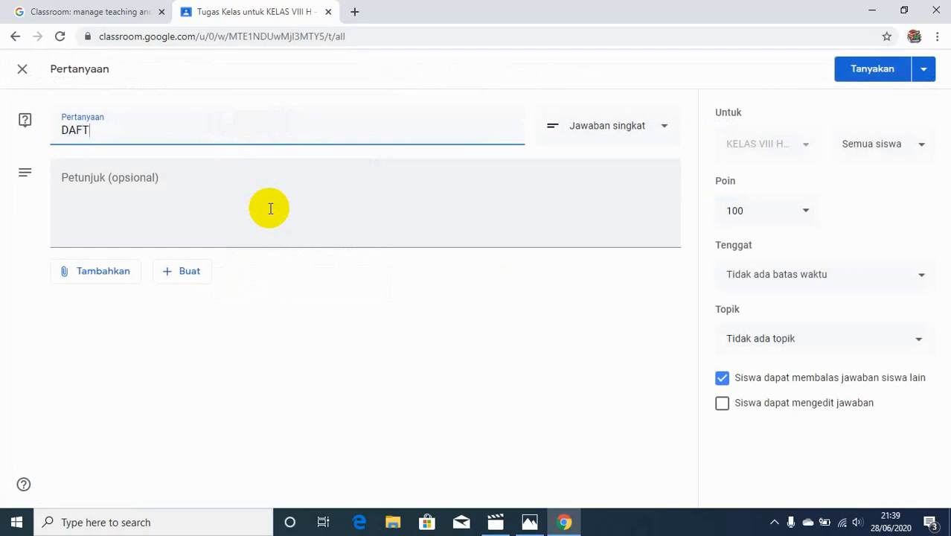
type("AR KEHADIRAN")
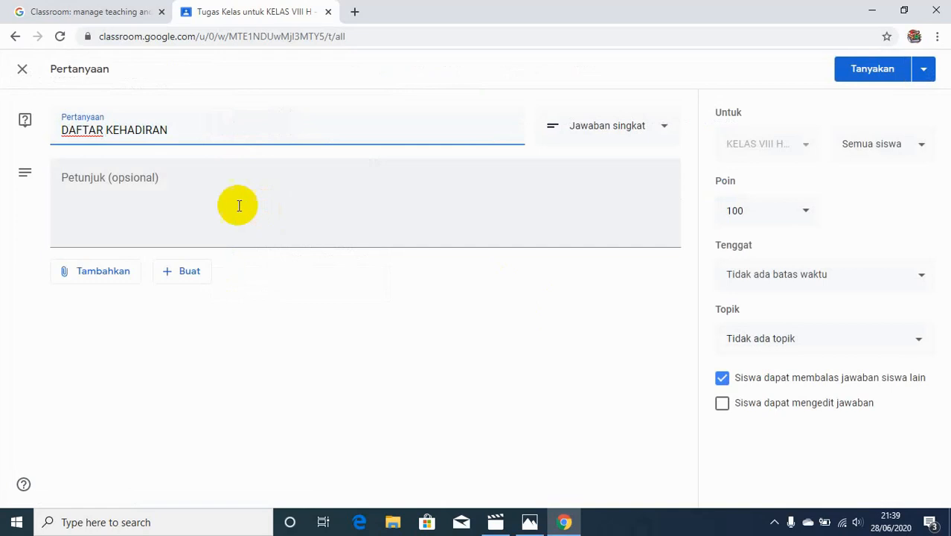
Enter the instructions KLIK HADIR UNTUK MEMULAI PELAJARAN
left_click(172, 195)
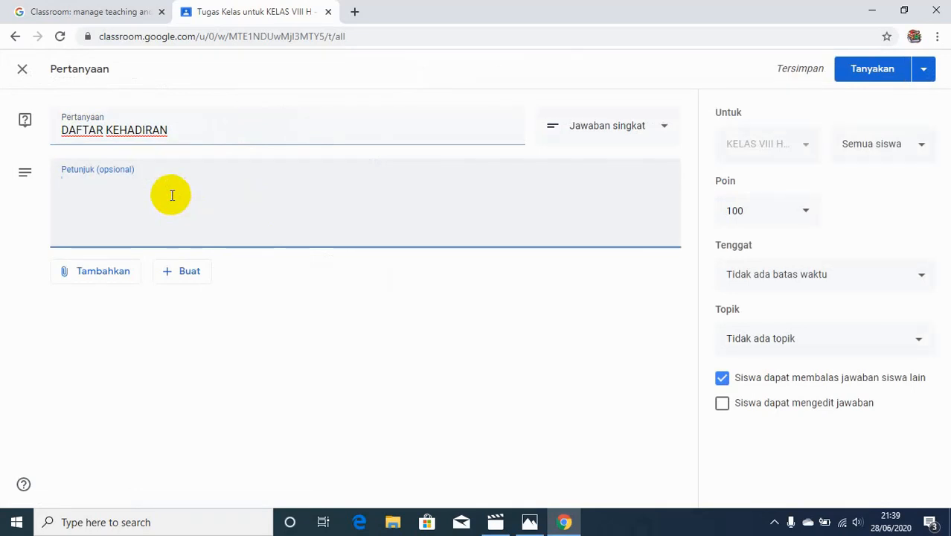
type("KLIK")
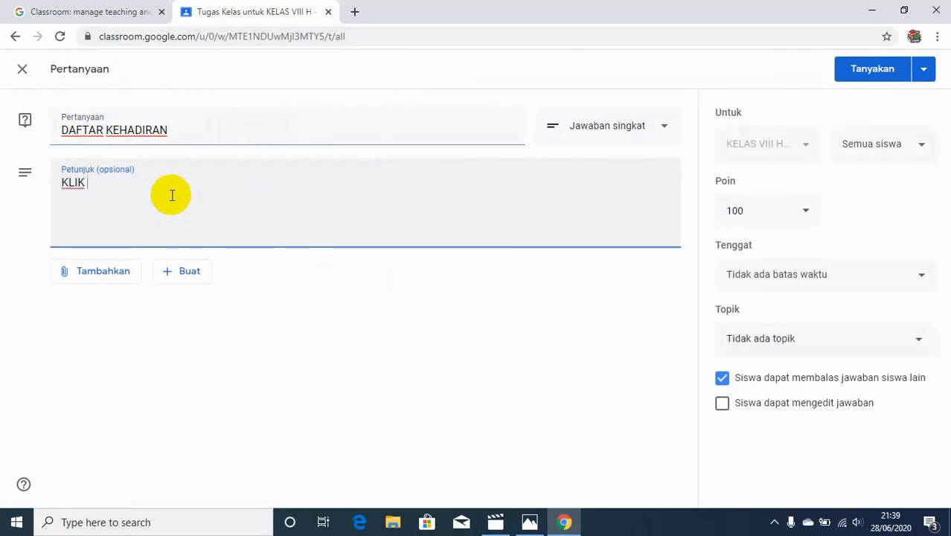
type(" HADIR")
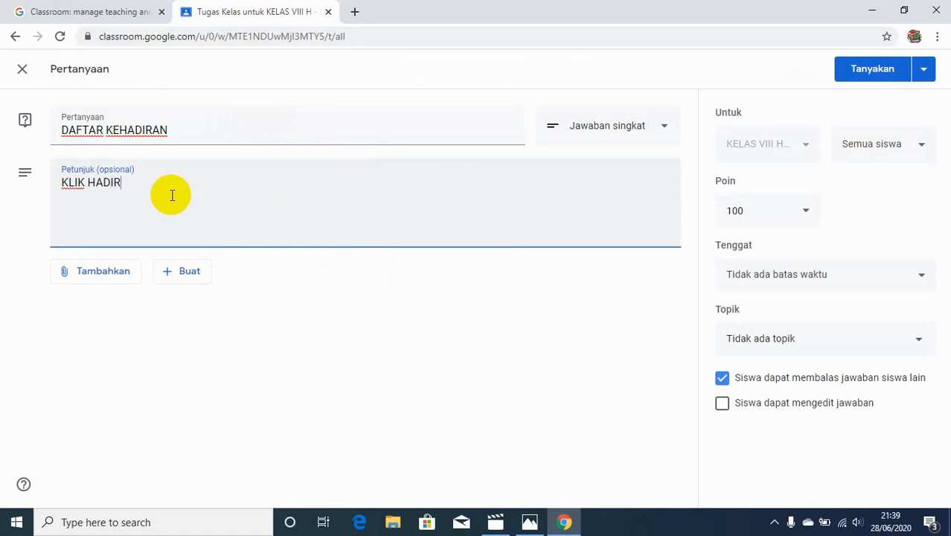
type(" UNTUK MEMUL")
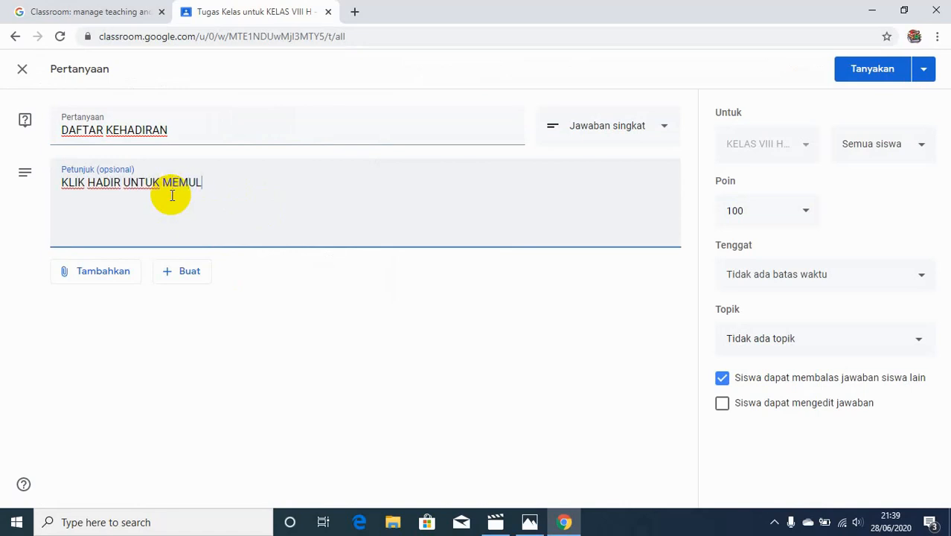
type("AI PELA")
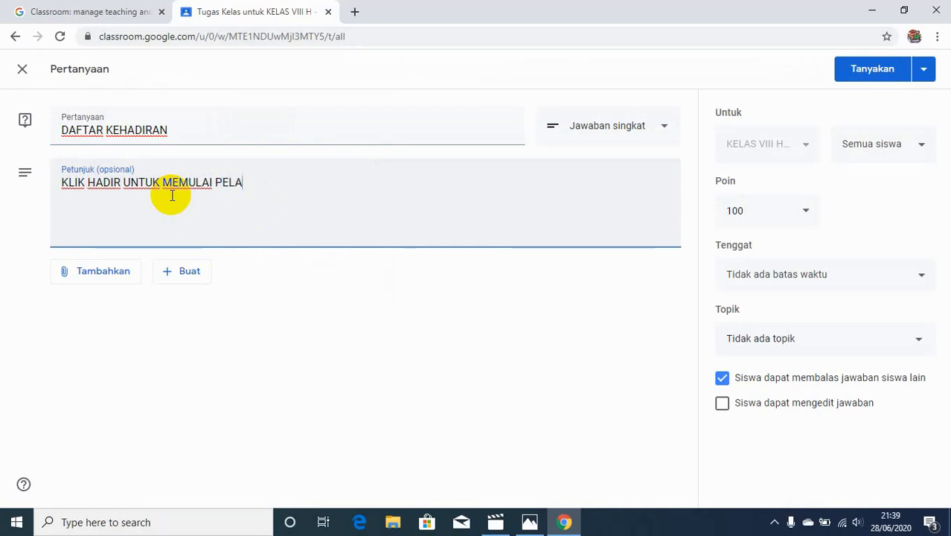
type("JARAN")
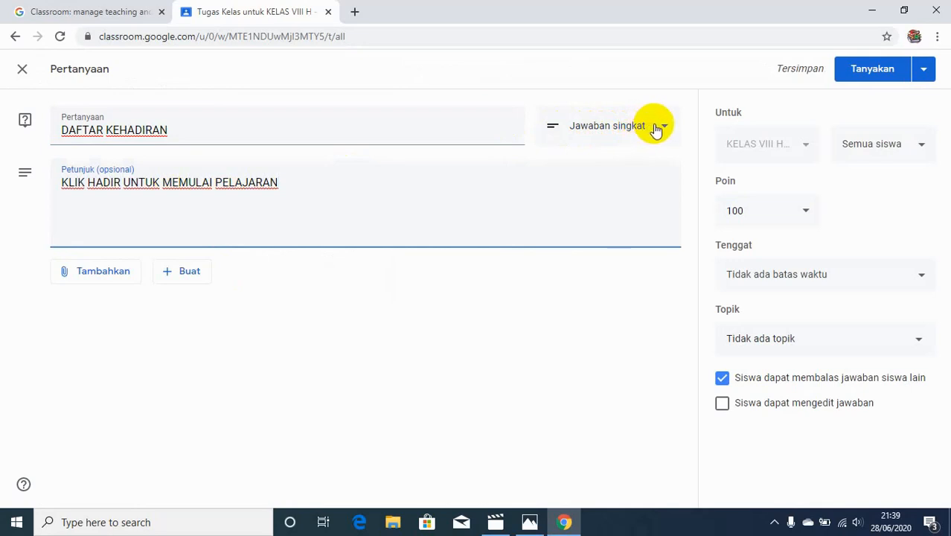
Switch the question type to Pilihan ganda and set the first option to HADIR
left_click(655, 128)
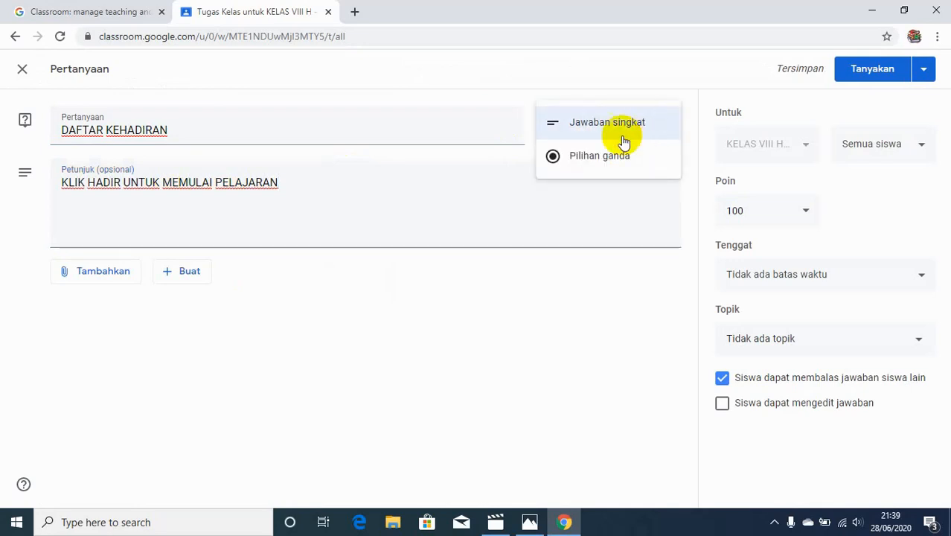
left_click(601, 156)
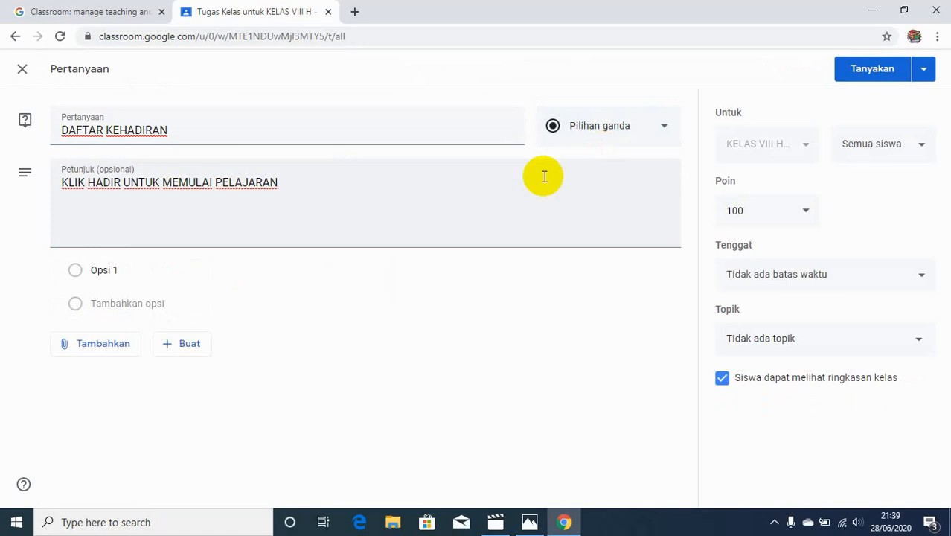
left_click(152, 264)
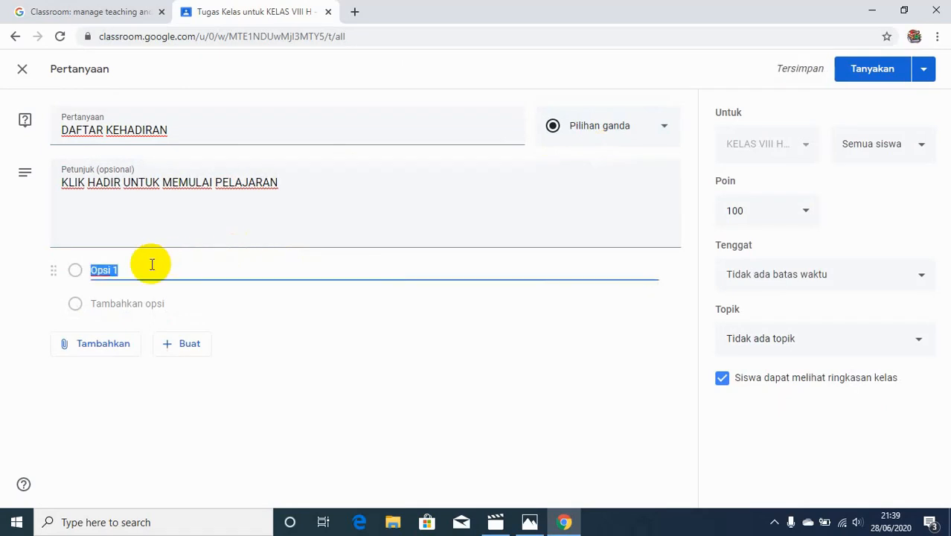
type("HADIR")
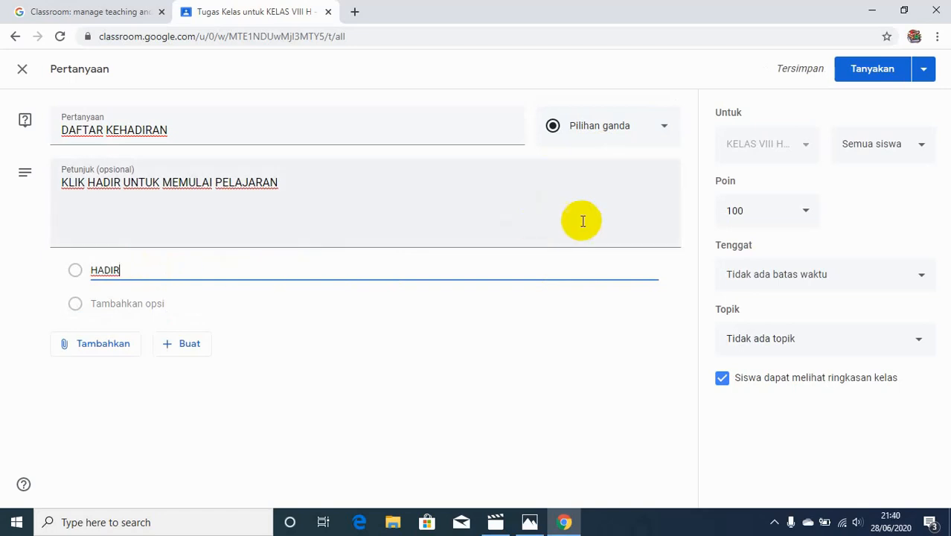
Make the question Tidak dinilai and set its due date to 29 Jun 2020
left_click(806, 222)
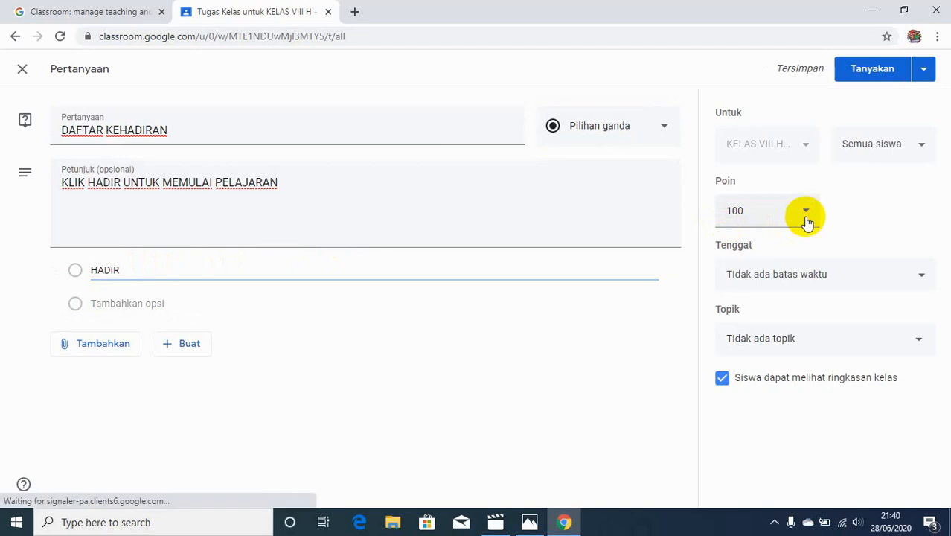
left_click(769, 248)
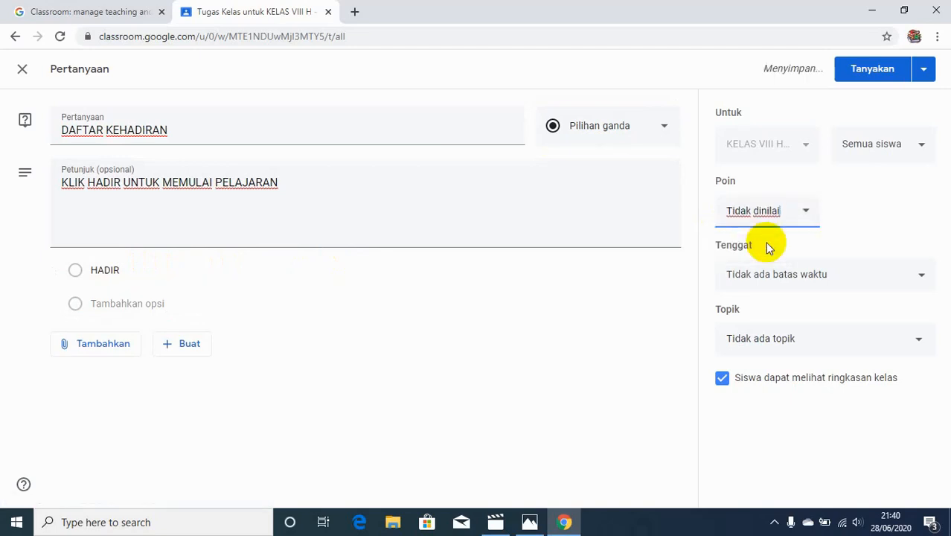
left_click(922, 280)
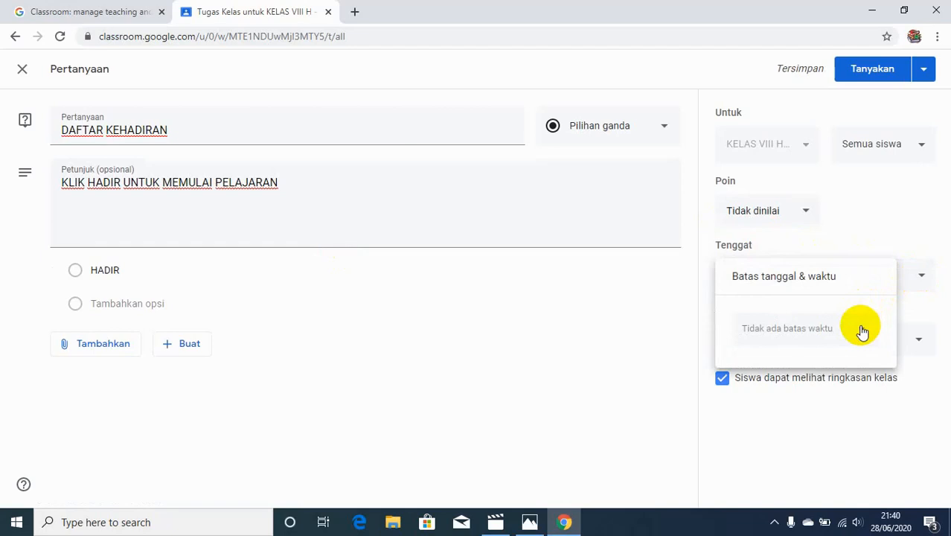
left_click(862, 331)
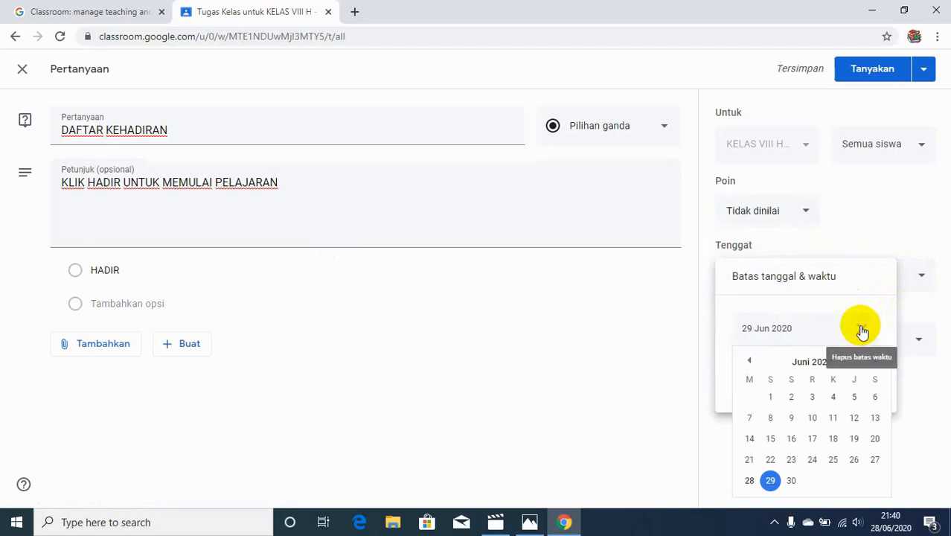
left_click(926, 246)
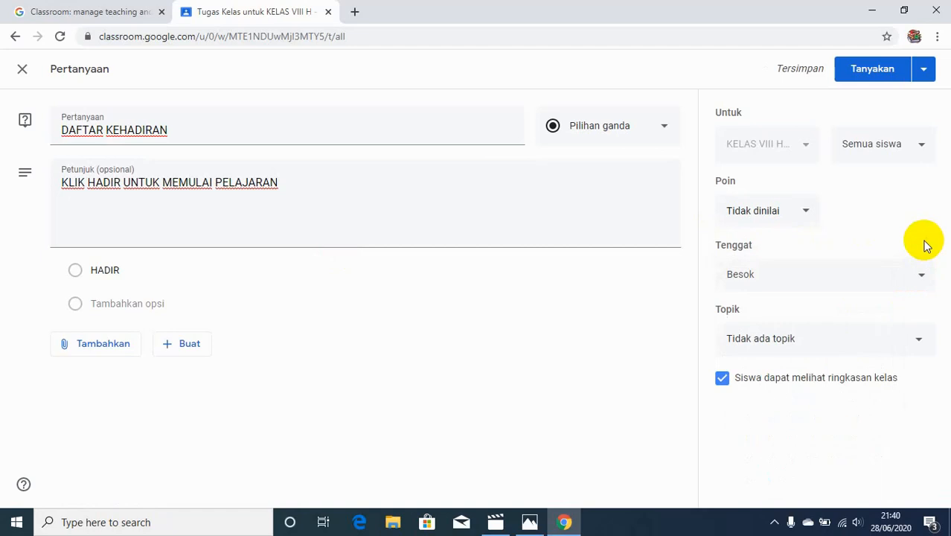
Try to schedule the question for 30 Jun 2020 at 08.00, then cancel the scheduling dialog
left_click(925, 68)
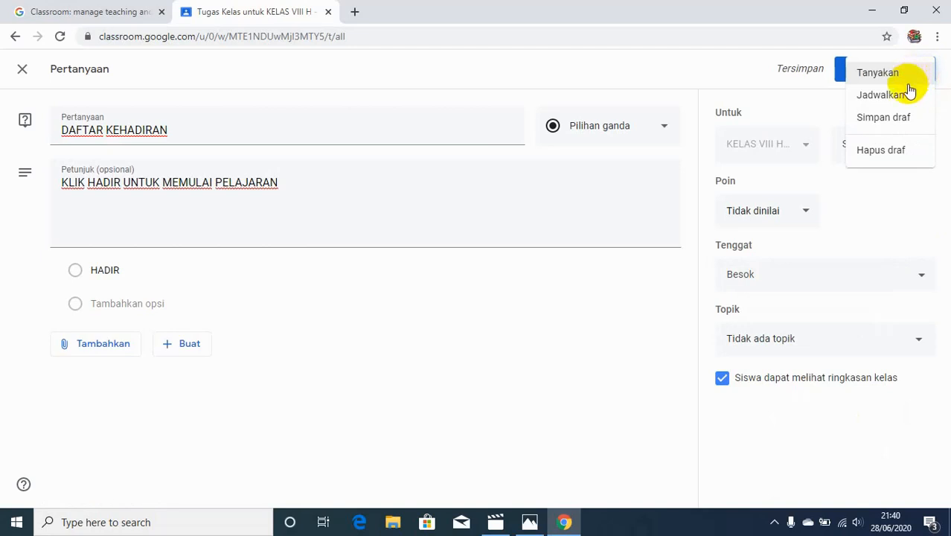
left_click(905, 99)
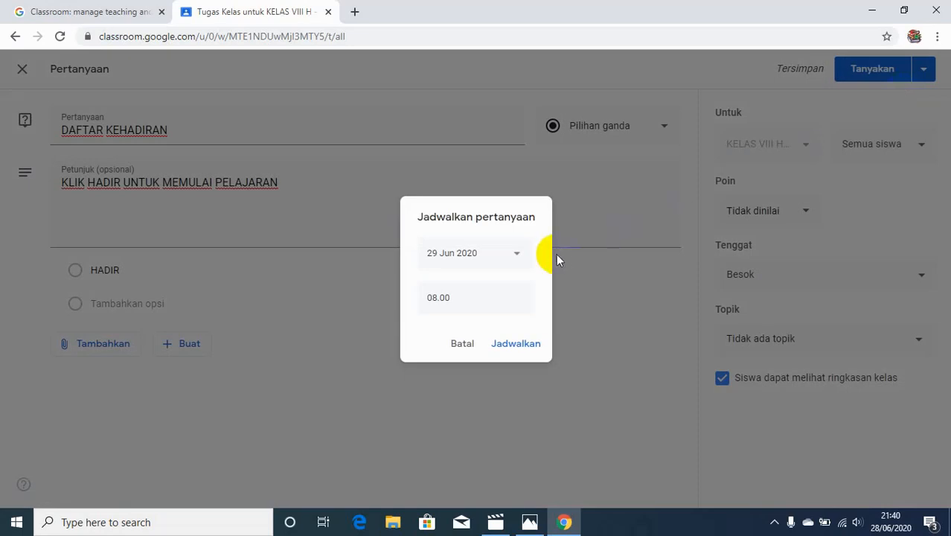
left_click(518, 256)
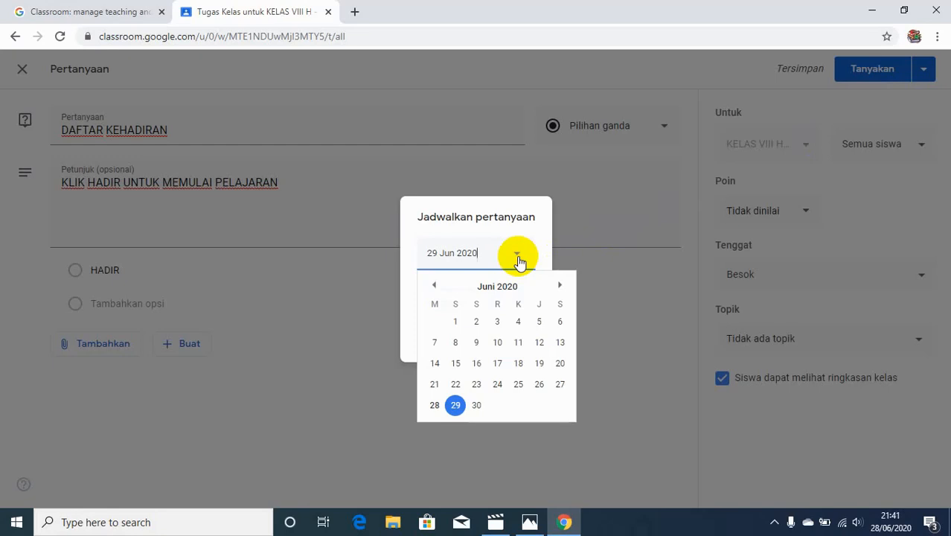
left_click(560, 286)
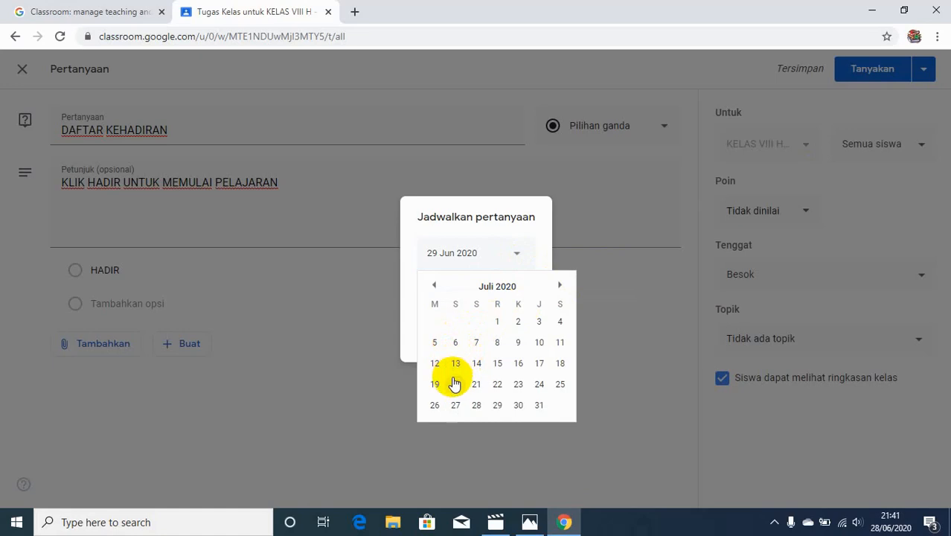
left_click(435, 287)
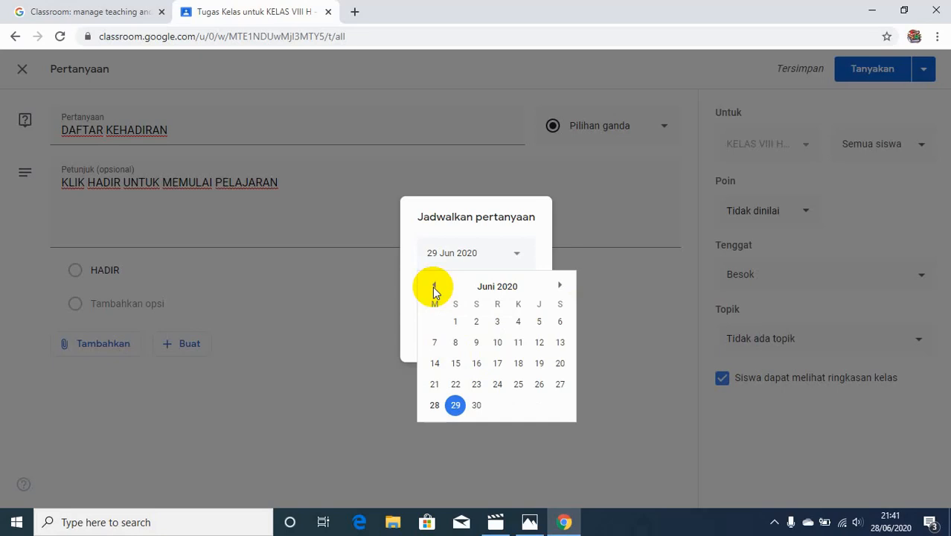
left_click(477, 405)
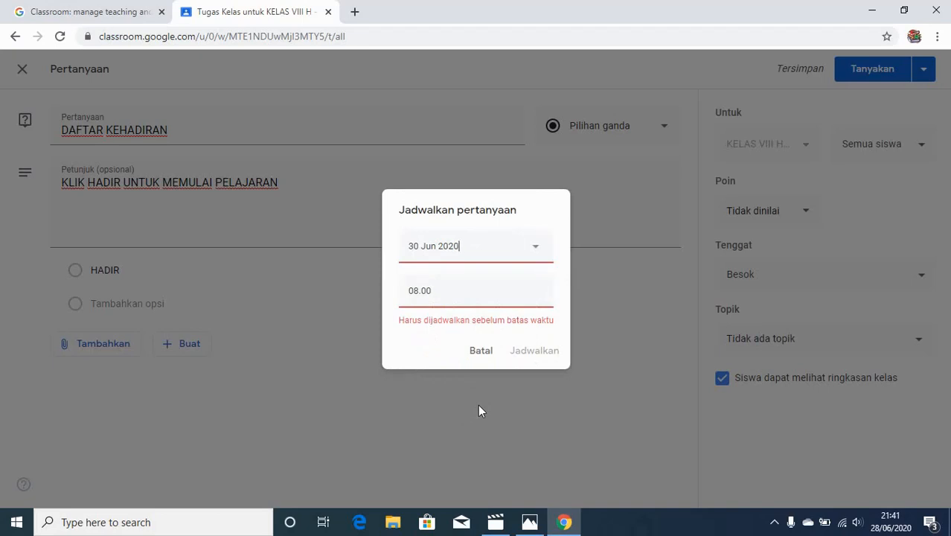
left_click(484, 354)
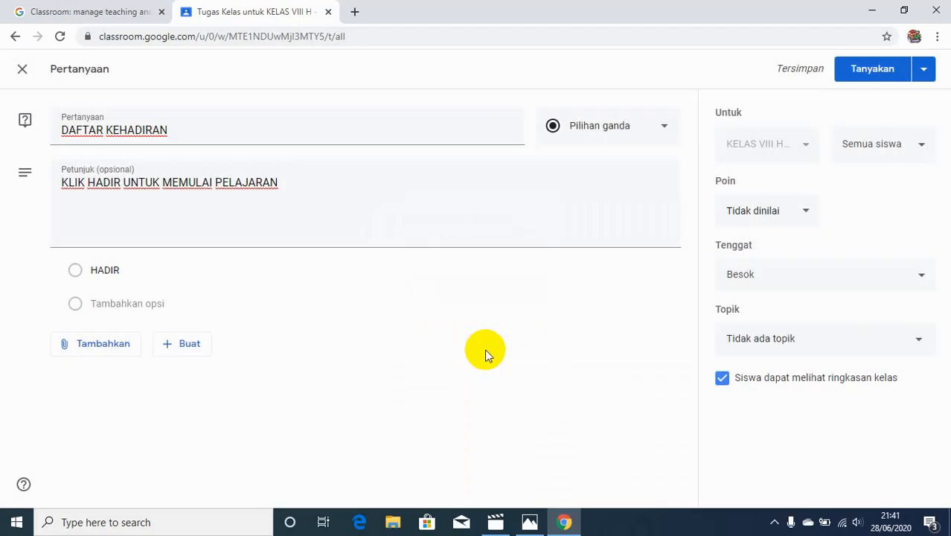
Post the DAFTAR KEHADIRAN question and move it into the IT'S ENGLISH TIME topic
left_click(923, 69)
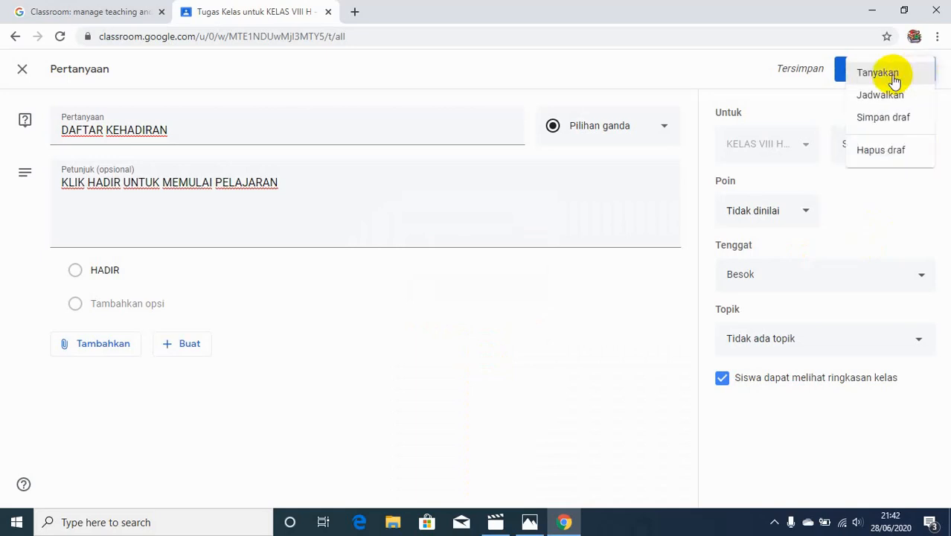
left_click(881, 72)
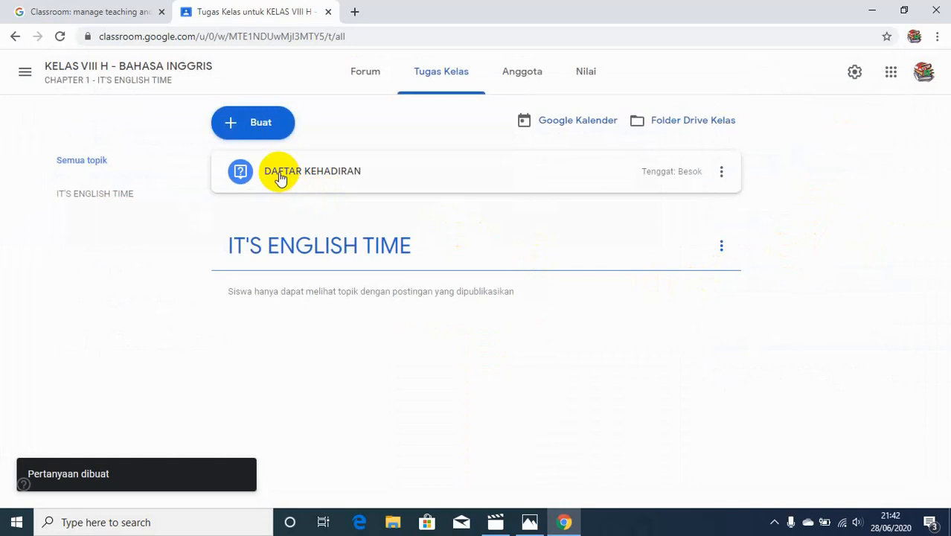
left_click_drag(281, 178, 315, 233)
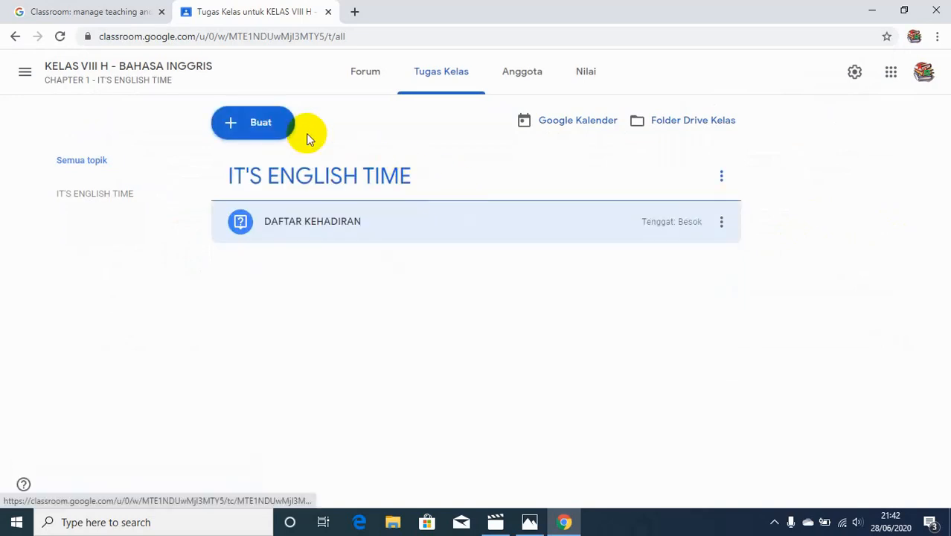
Start a new material and give it the title BUKU SISWA
left_click(266, 131)
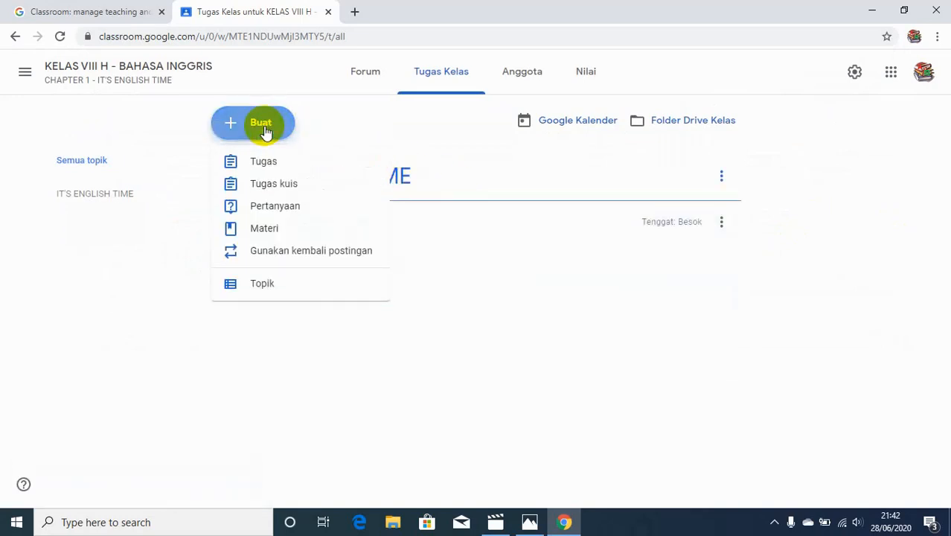
left_click(264, 229)
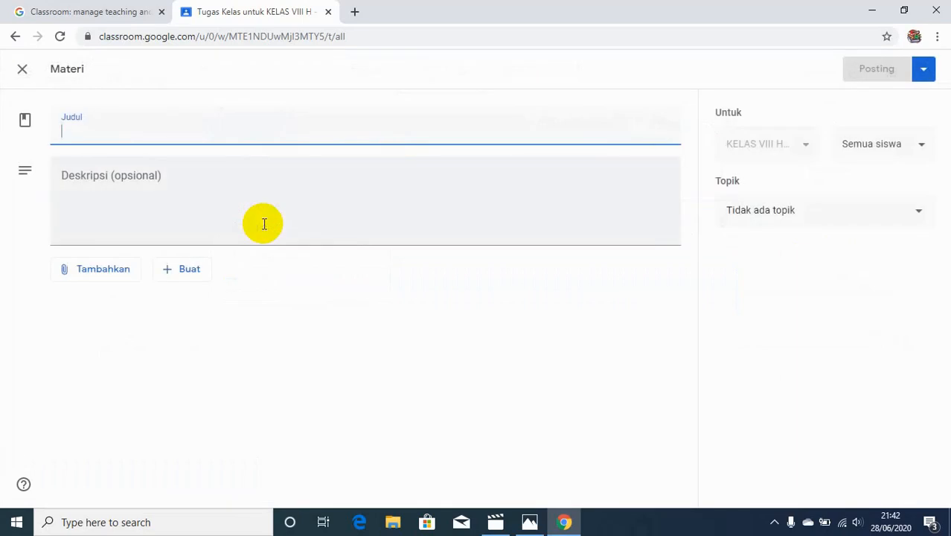
type("BAHAN A")
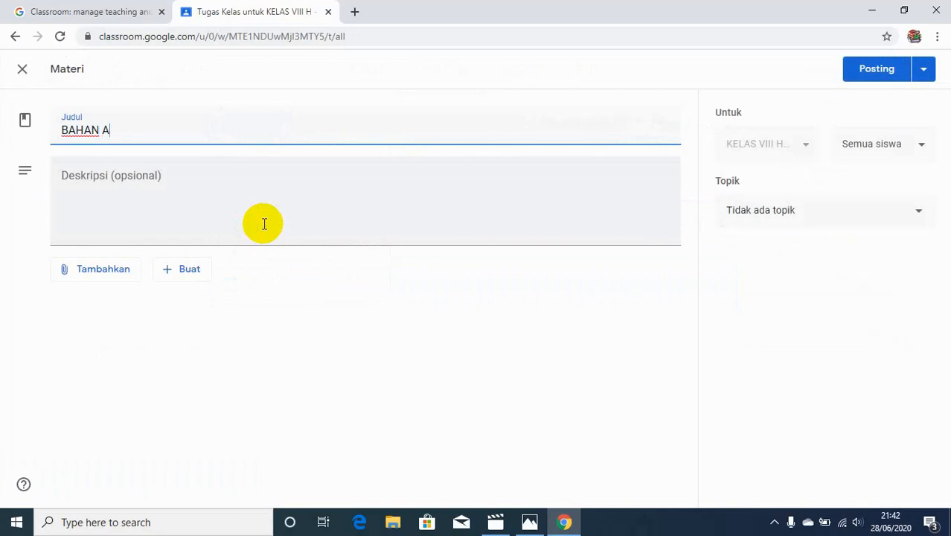
type("JAR")
key("BackSpace")
key("BackSpace")
key("BackSpace")
key("BackSpace")
key("BackSpace")
key("BackSpace")
key("BackSpace")
key("BackSpace")
key("BackSpace")
key("BackSpace")
type("BUKU SISWA")
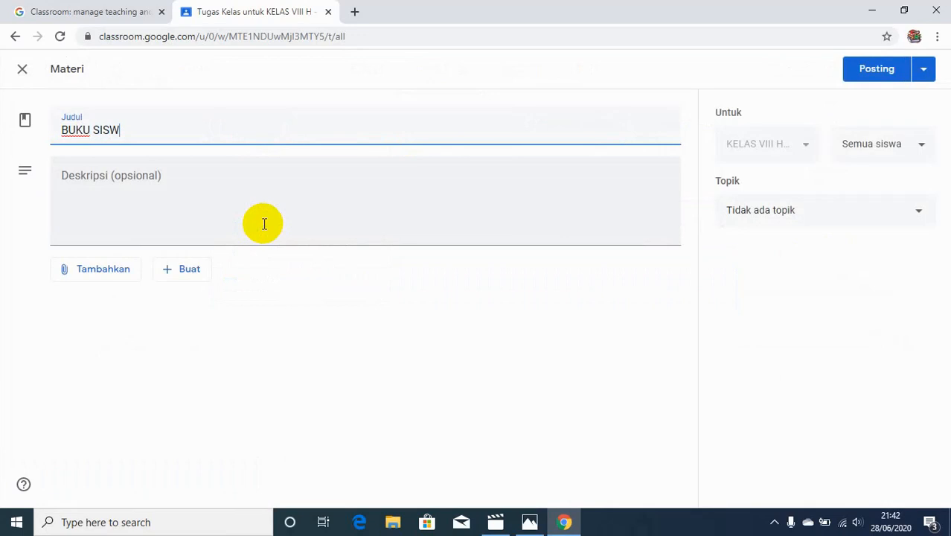
Enter the material description UNDUHLAH BUKU SISWA
left_click(236, 194)
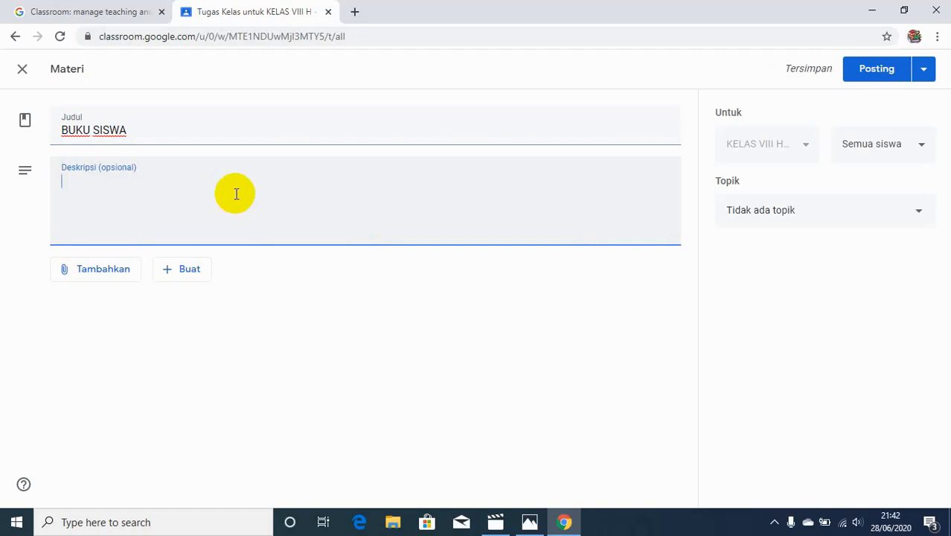
type("UNDU")
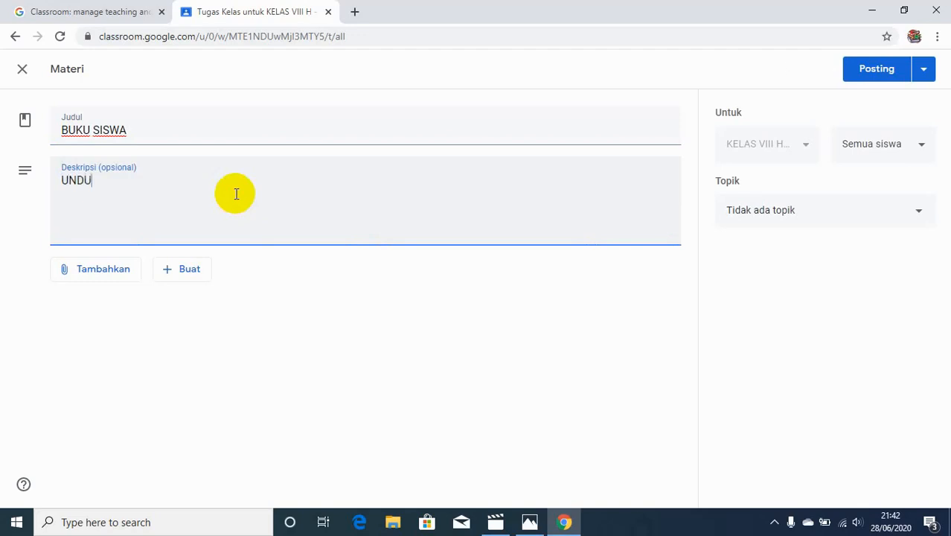
type("HLAH BUKU SISWA")
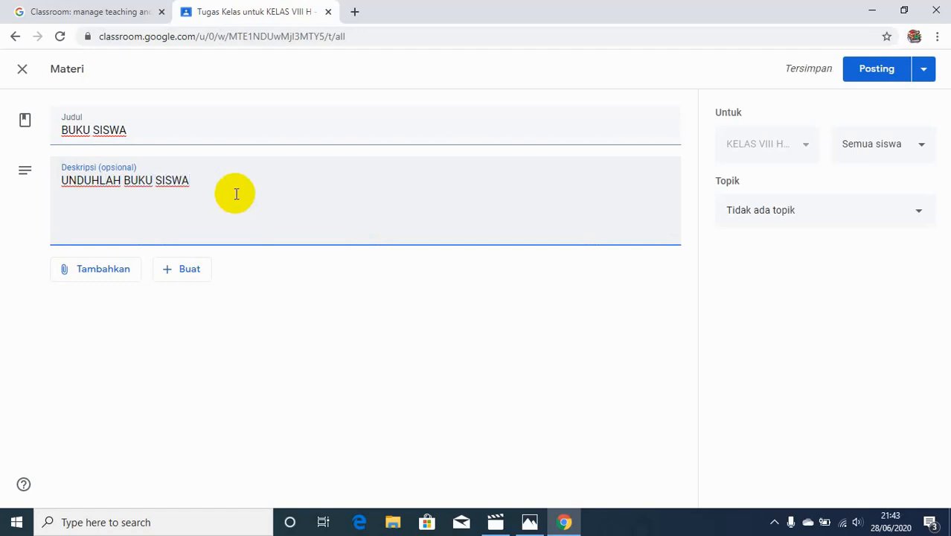
Attach BUKU SISWA.pdf uploaded from the TUT GOGCLASS folder on USB Drive (F:) and post the material
left_click(116, 278)
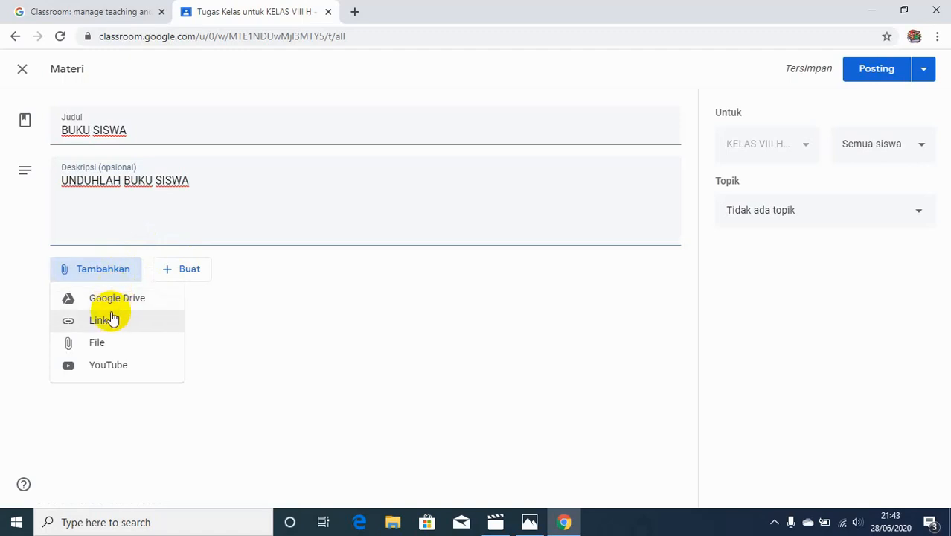
left_click(101, 344)
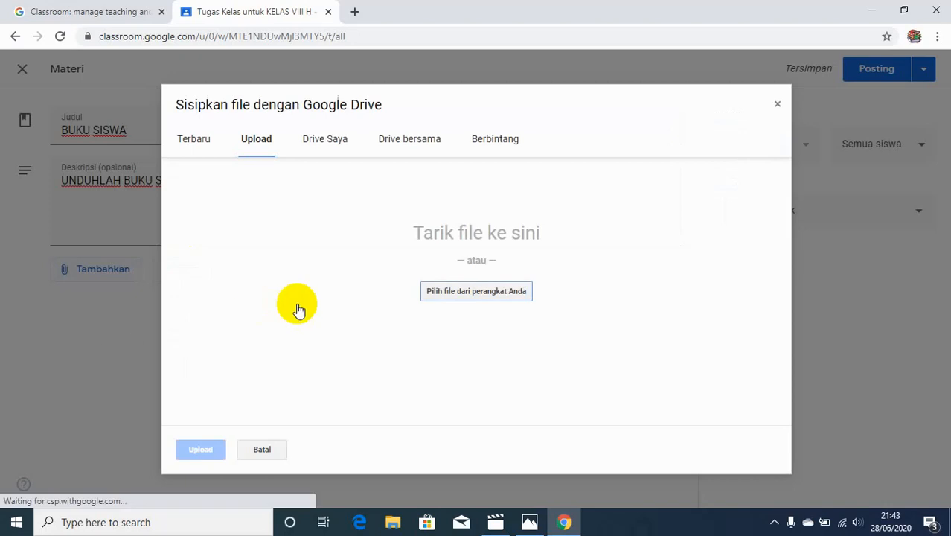
left_click(472, 299)
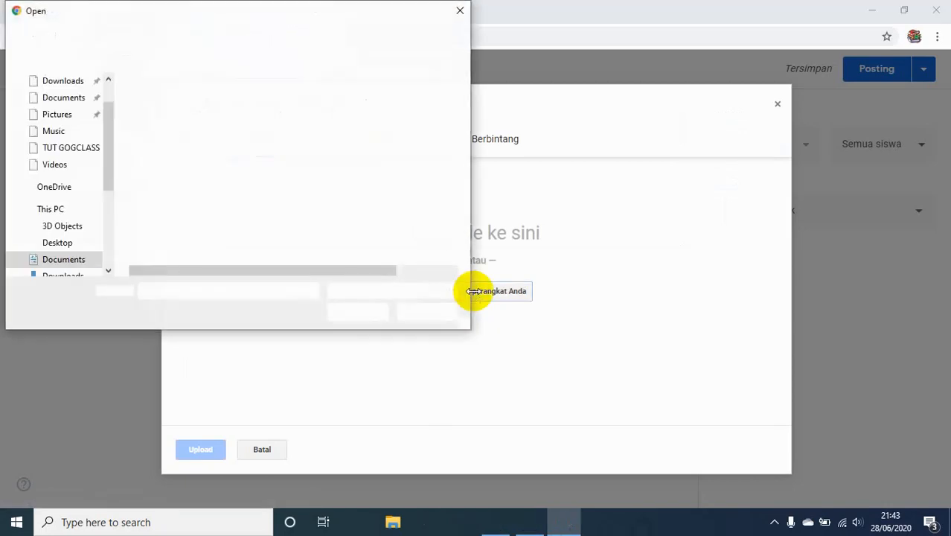
left_click(108, 243)
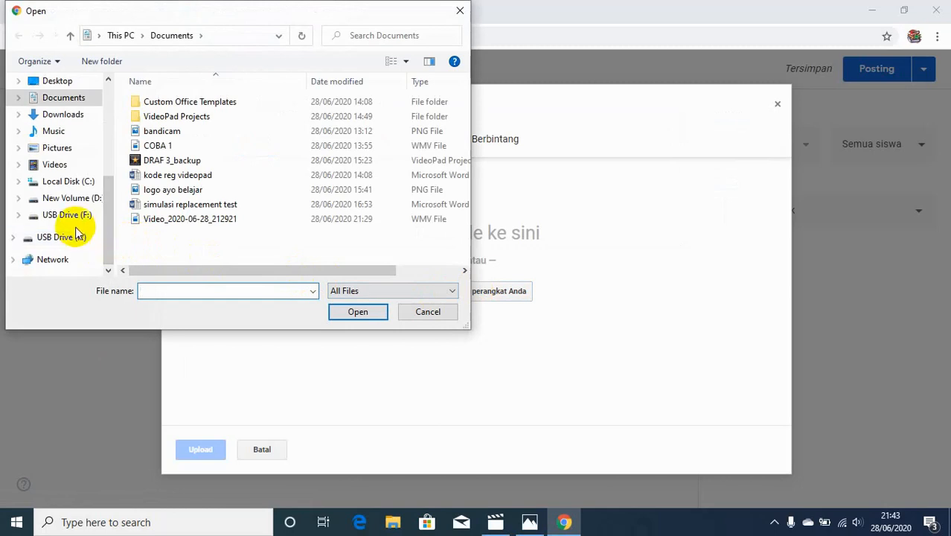
left_click(78, 238)
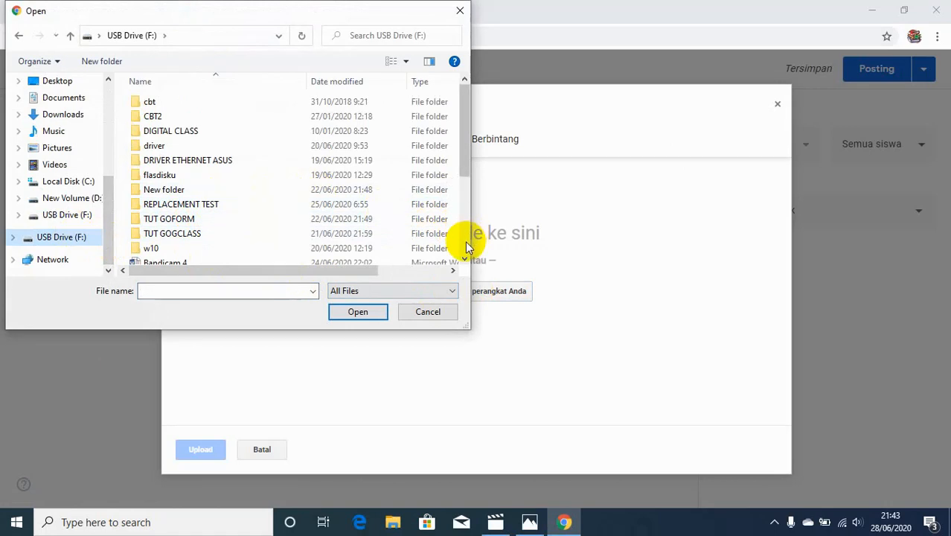
double_click(333, 235)
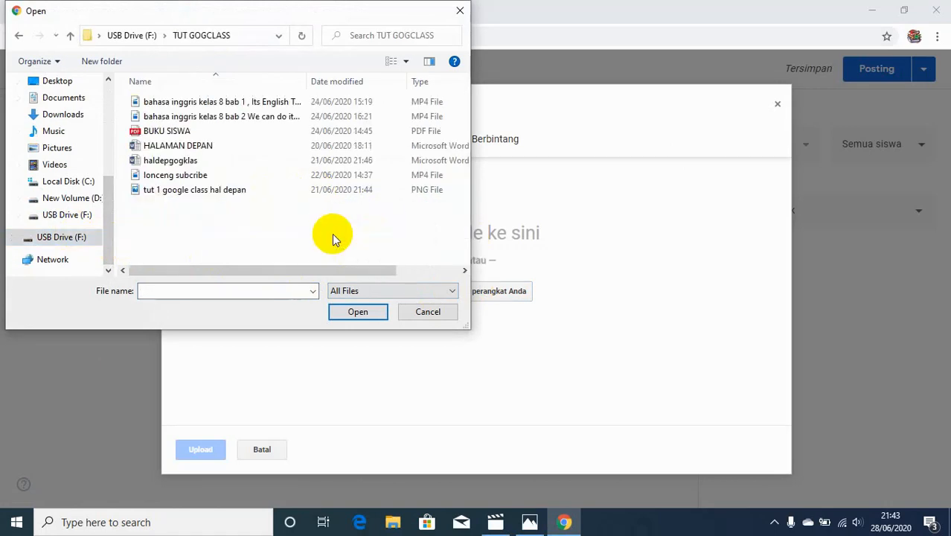
left_click(187, 135)
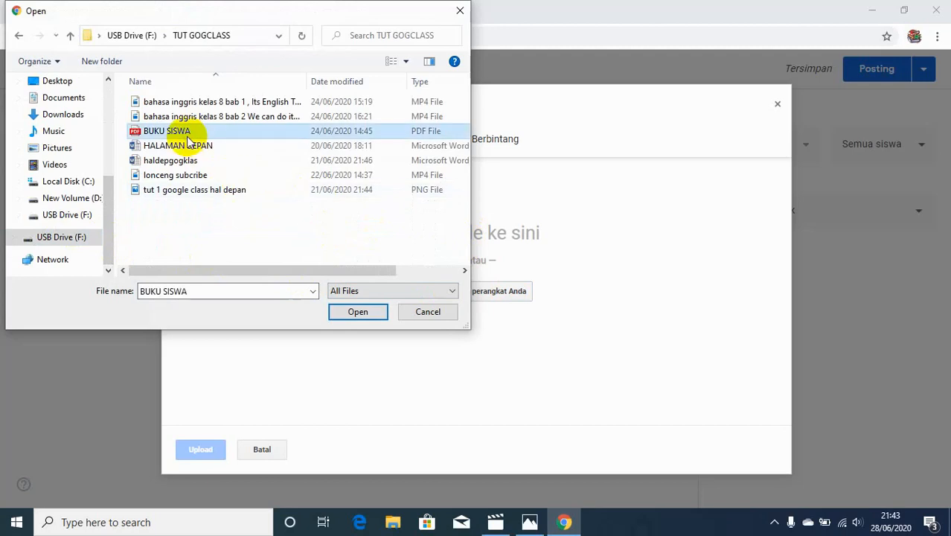
left_click(353, 316)
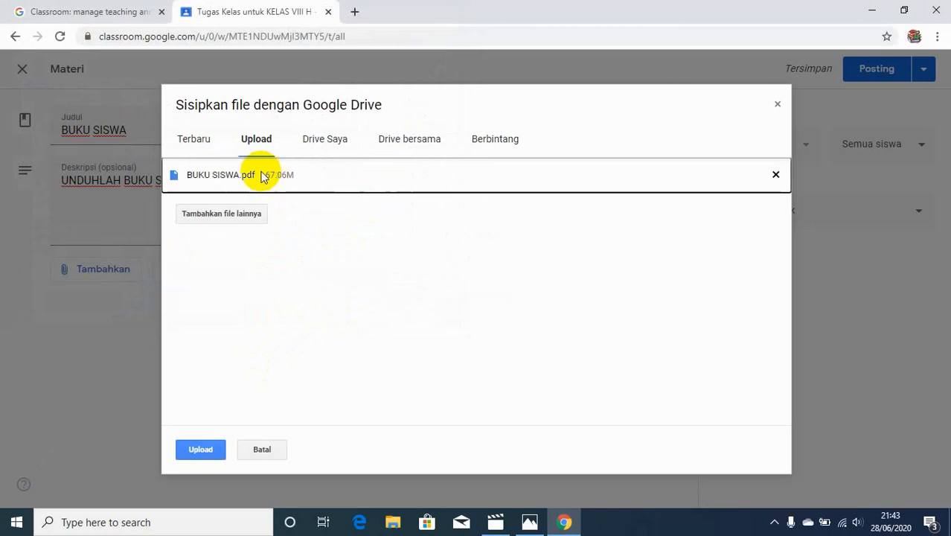
left_click(206, 451)
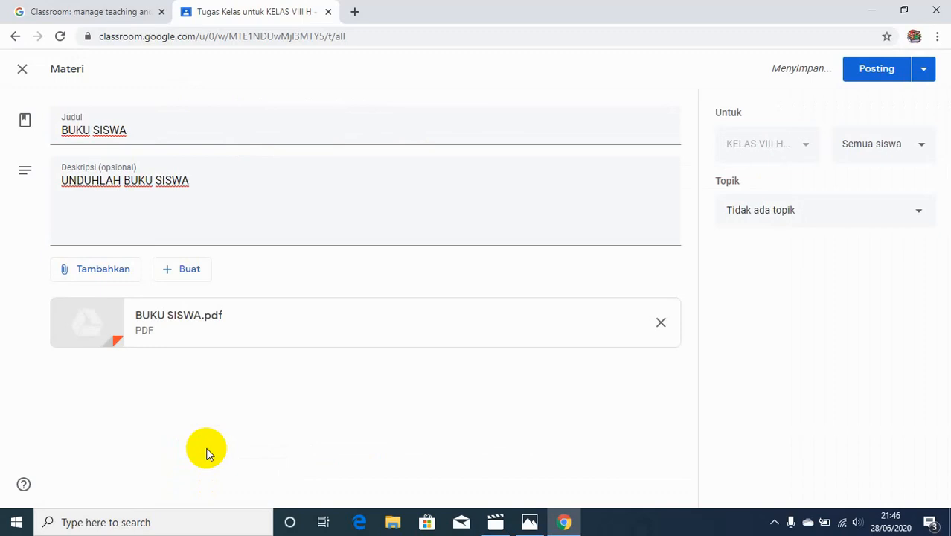
left_click(878, 74)
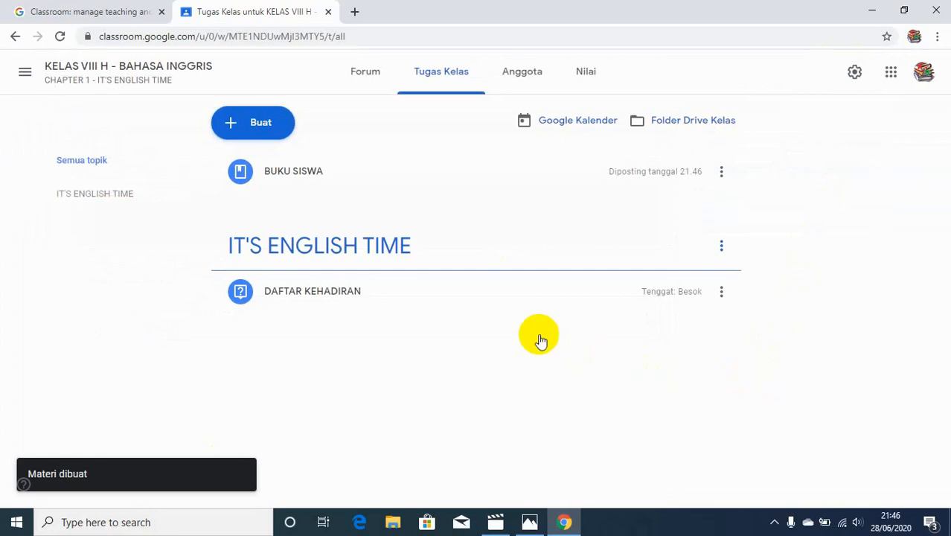
Expand the BUKU SISWA post to review its contents, then collapse it
left_click(249, 168)
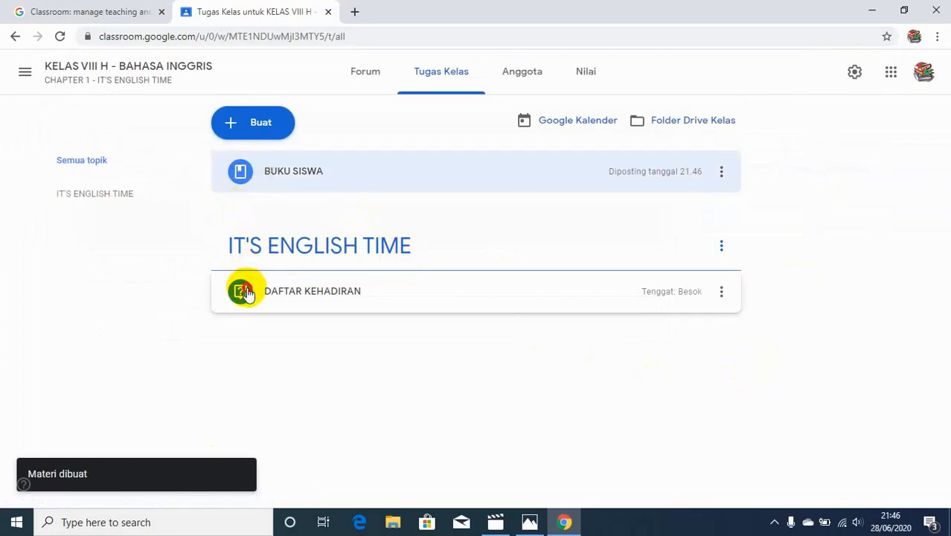
left_click(238, 182)
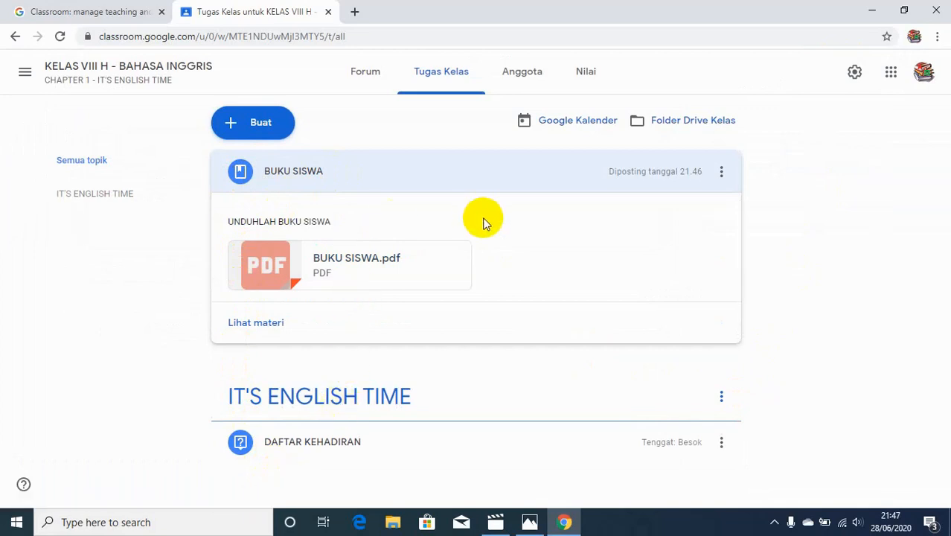
left_click(475, 181)
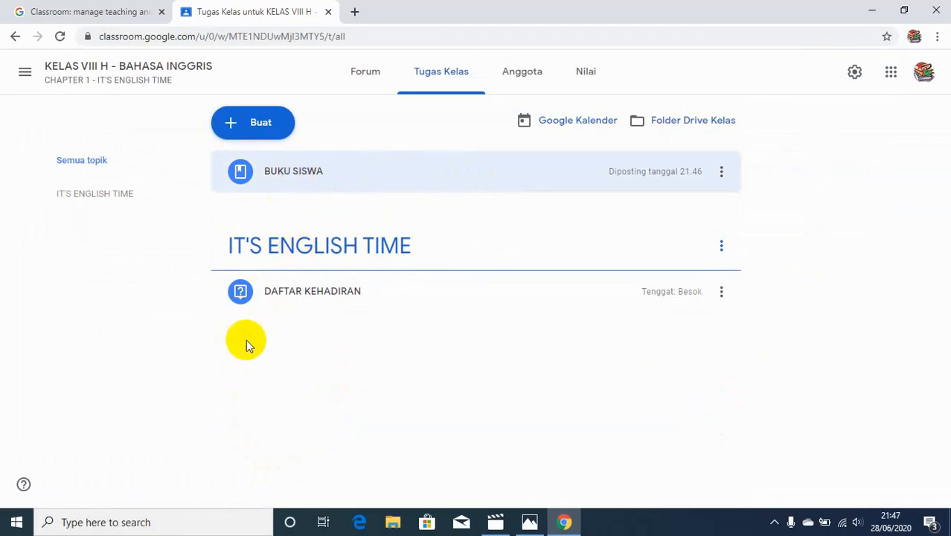
Edit BUKU SISWA to assign it the IT'S ENGLISH TIME topic, then move DAFTAR KEHADIRAN above it
left_click(720, 172)
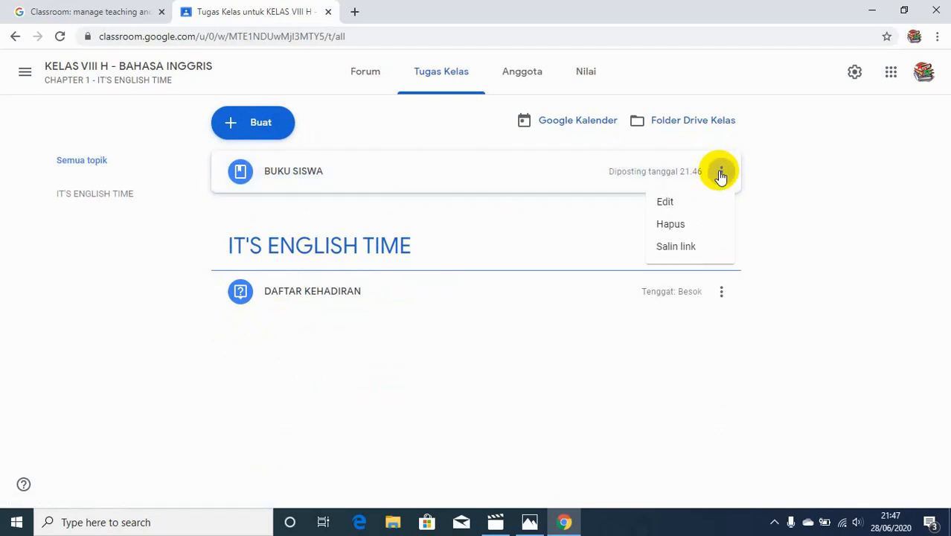
left_click(684, 205)
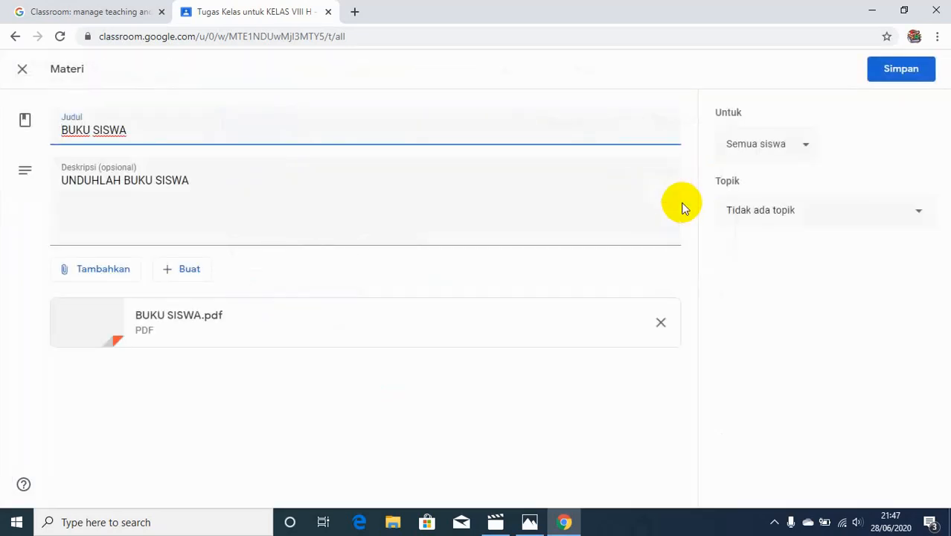
left_click(759, 214)
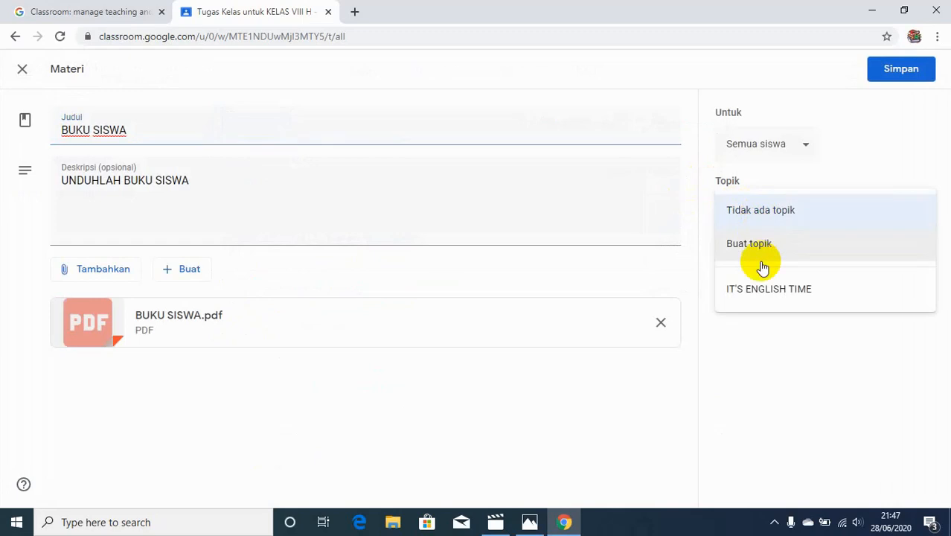
left_click(766, 292)
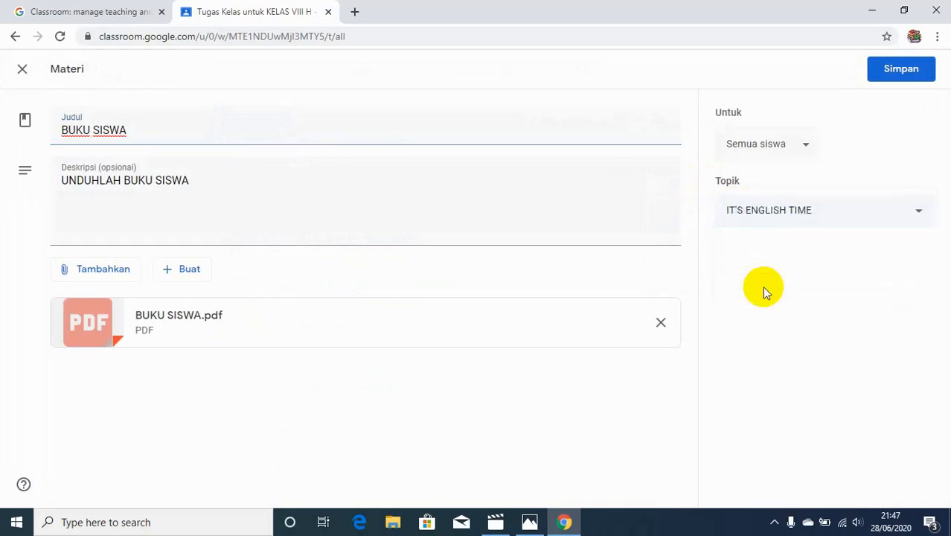
left_click(886, 76)
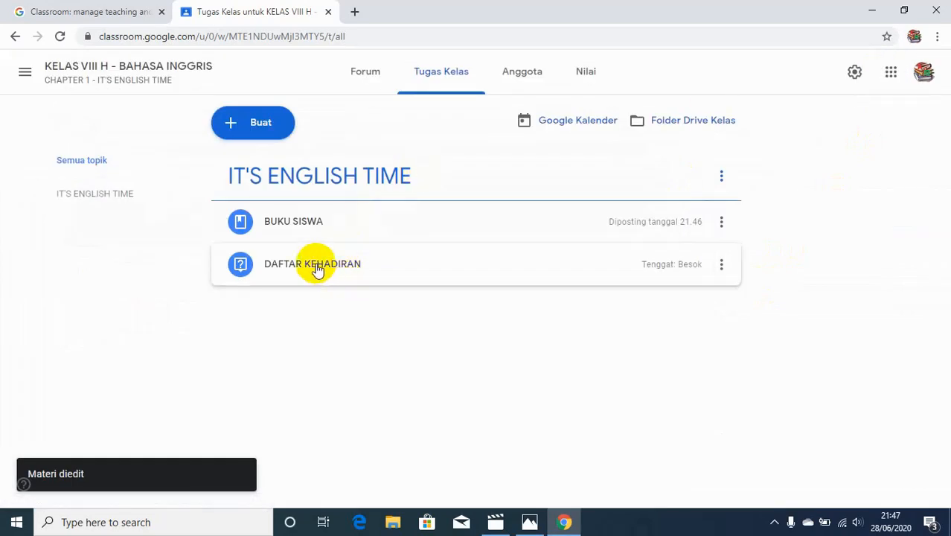
left_click_drag(313, 227, 321, 295)
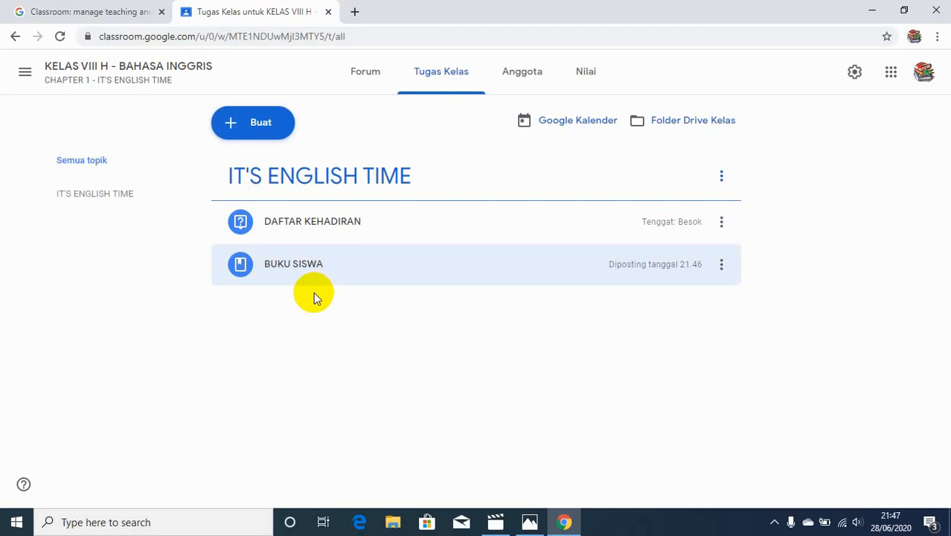
Create a new material titled DIALOG
left_click(253, 125)
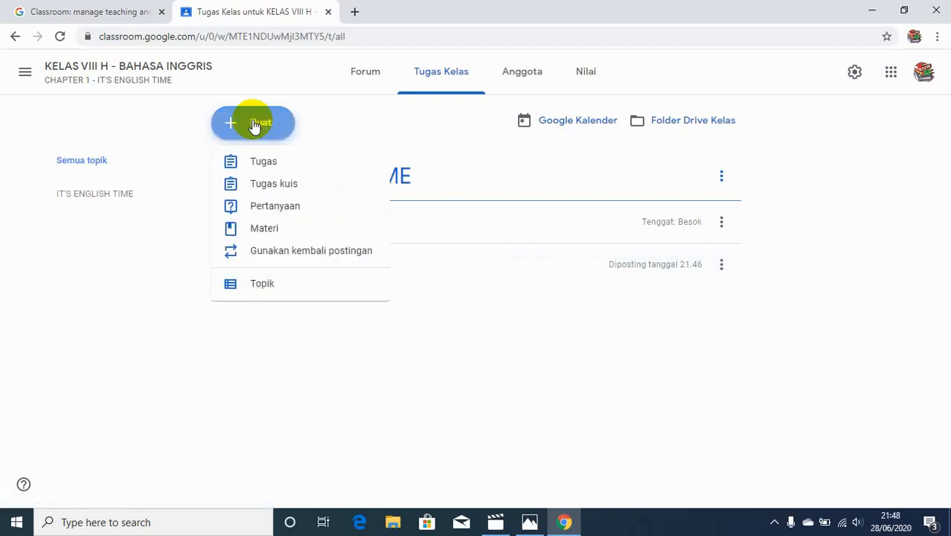
left_click(268, 231)
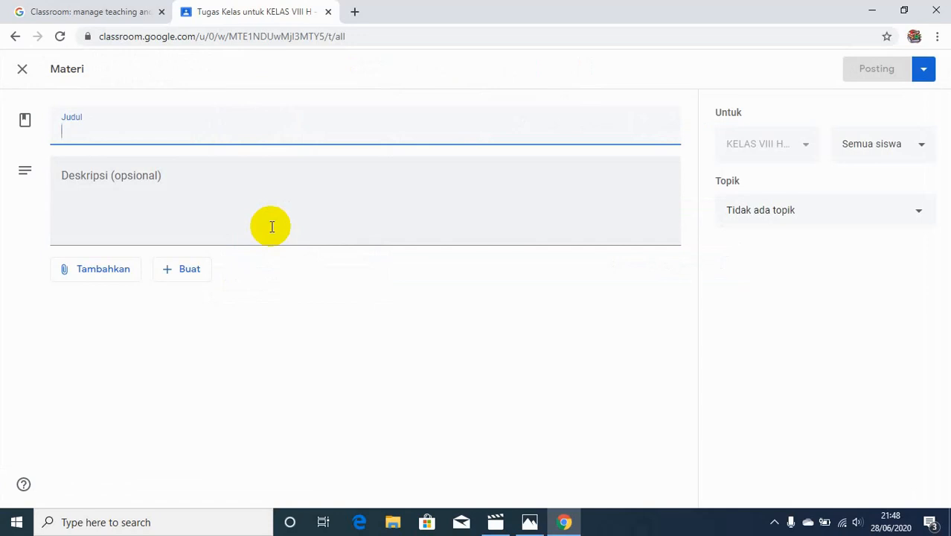
type("DIALO")
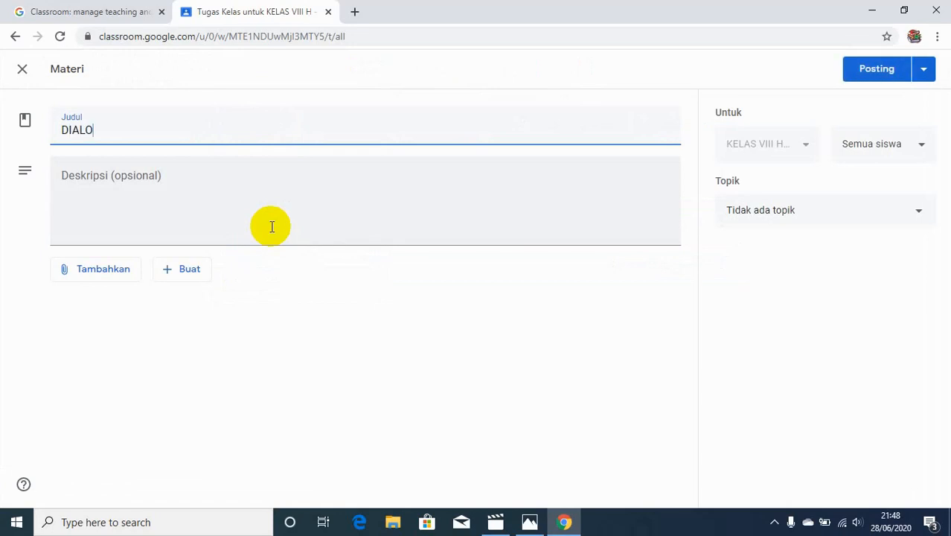
type("G")
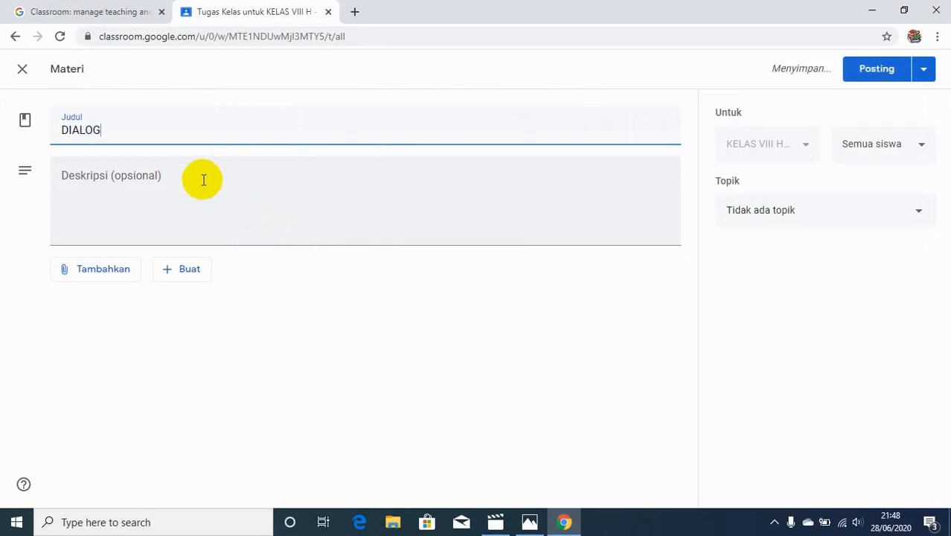
Enter the material description PERHATIKAN DIALOG BERIKUT
left_click(200, 179)
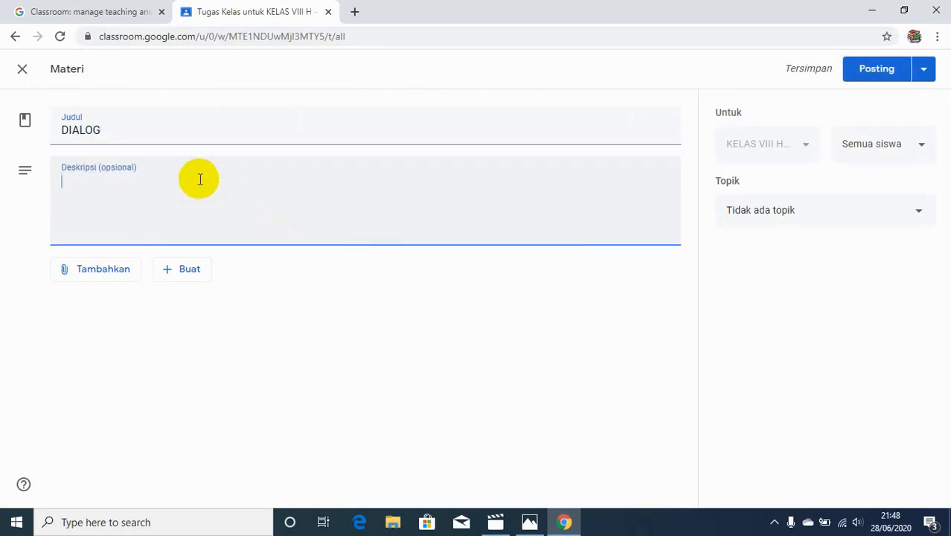
type("PERHATI")
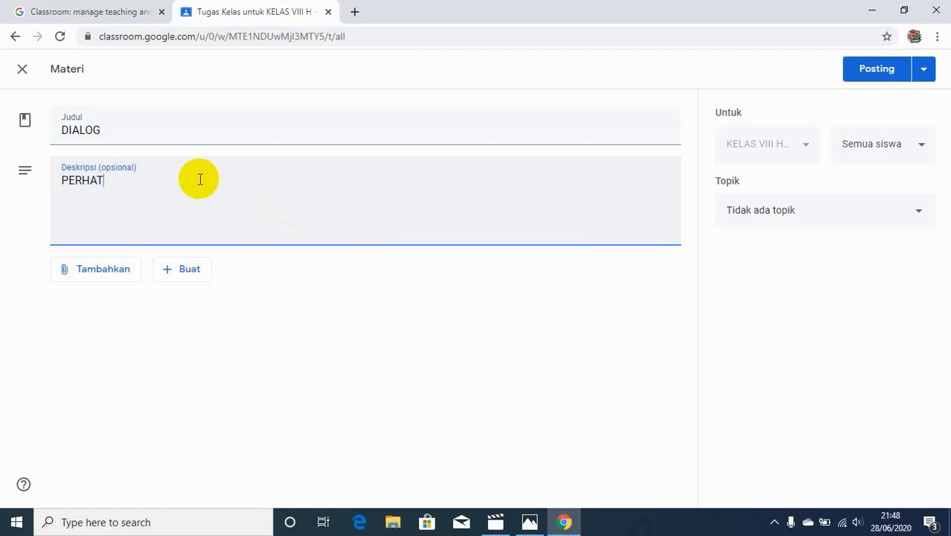
type("KAN DIALO")
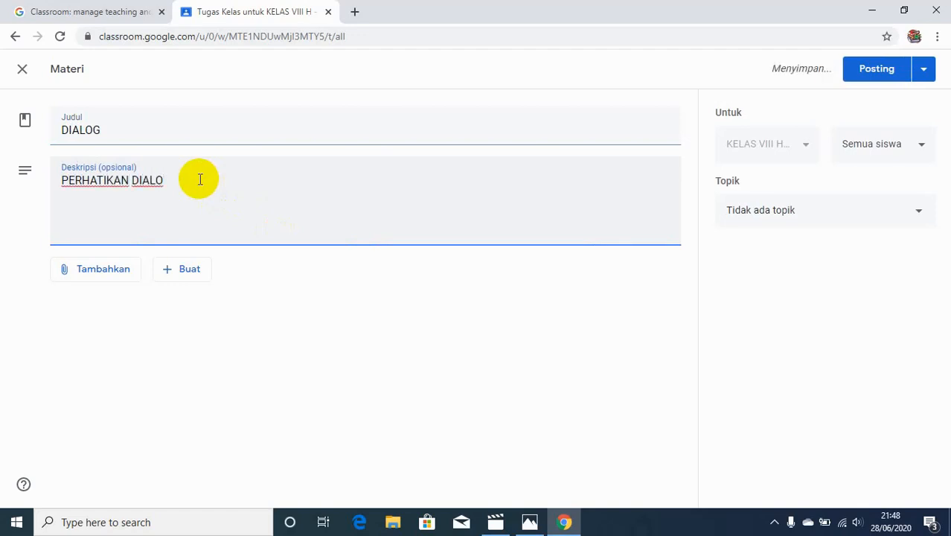
type("G BERIKUT")
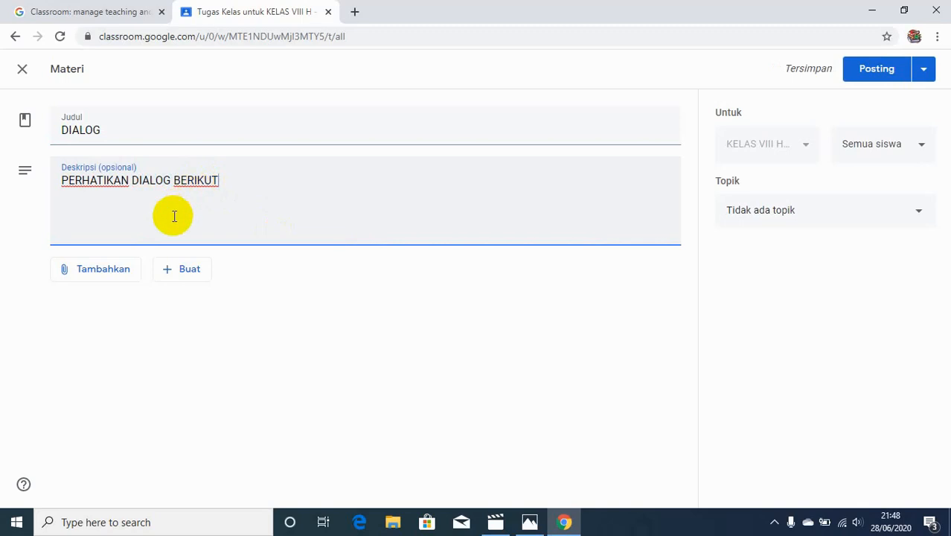
Attach the video bahasa inggris kelas 8 bab 1 , Its English Time , BSE K13 revisi 2017.mp4 uploaded from the TUT GOGCLASS folder
left_click(125, 272)
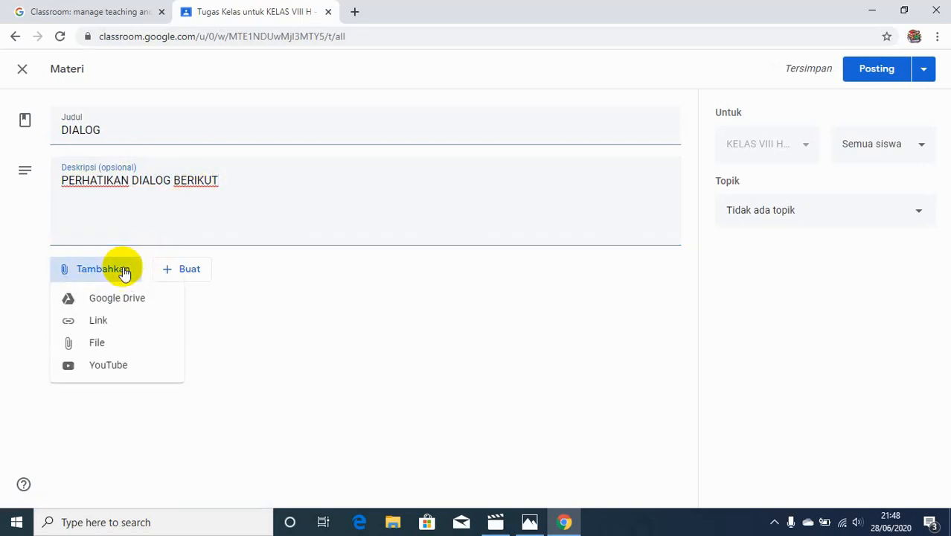
left_click(102, 346)
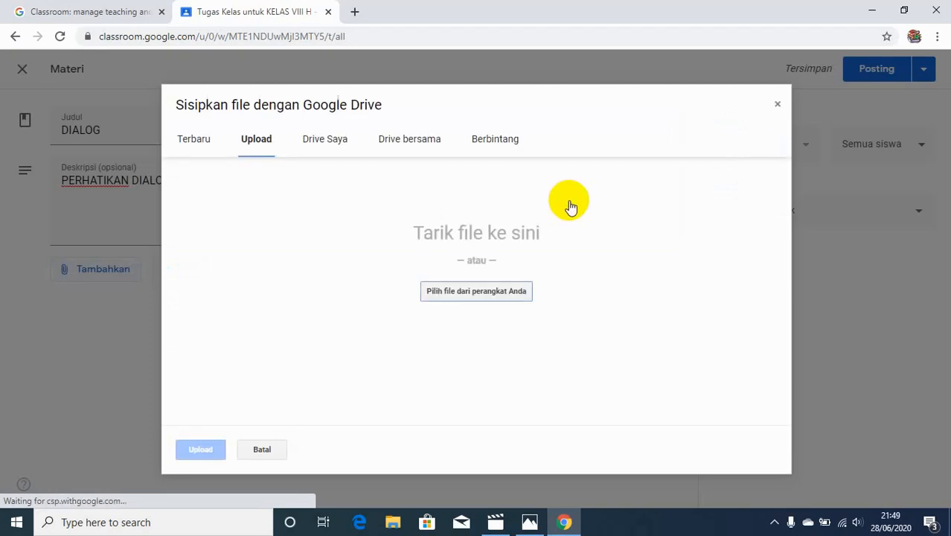
left_click(456, 290)
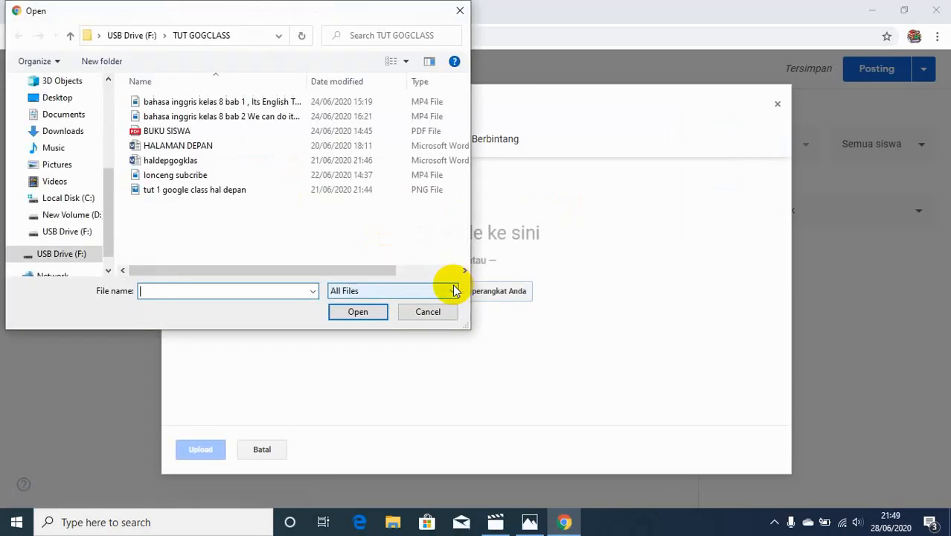
left_click(177, 104)
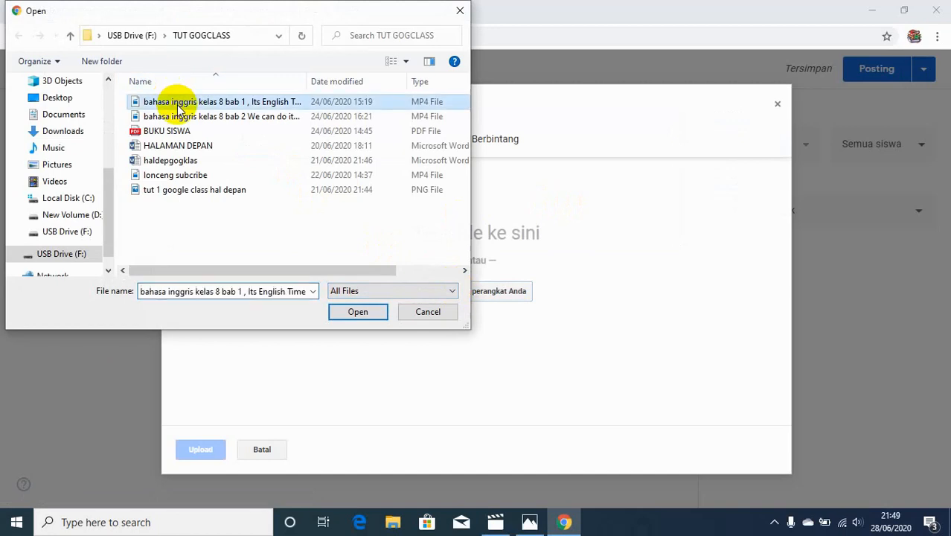
left_click(357, 311)
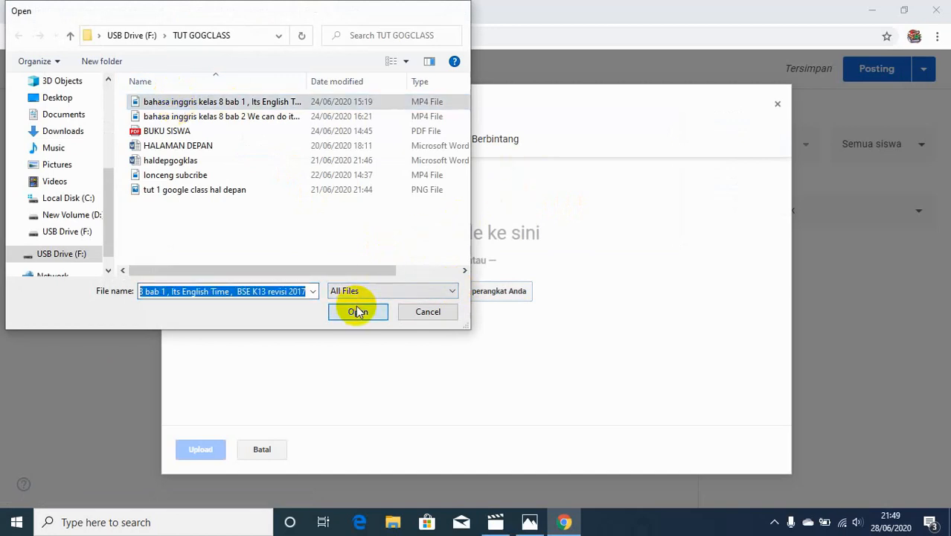
left_click(201, 448)
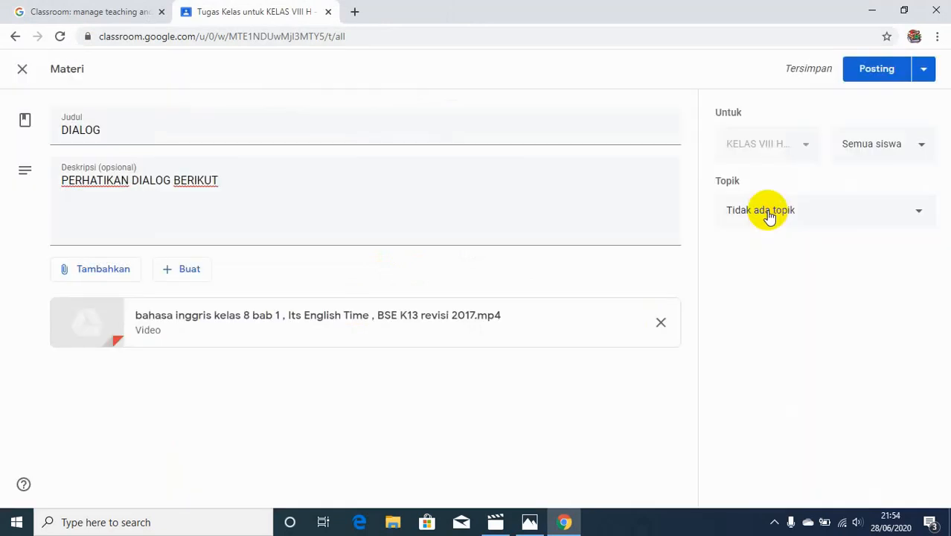
Assign the DIALOG material to the IT'S ENGLISH TIME topic and post it
left_click(769, 214)
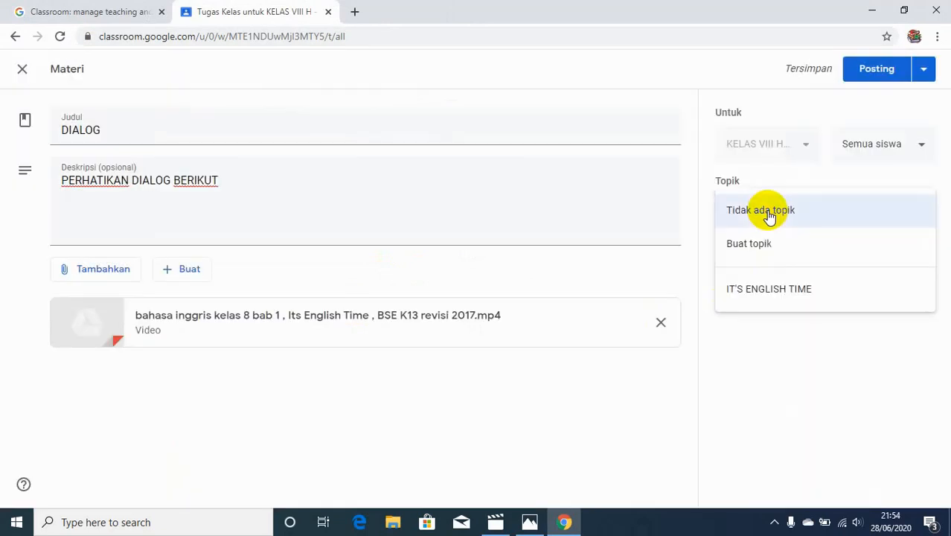
left_click(770, 291)
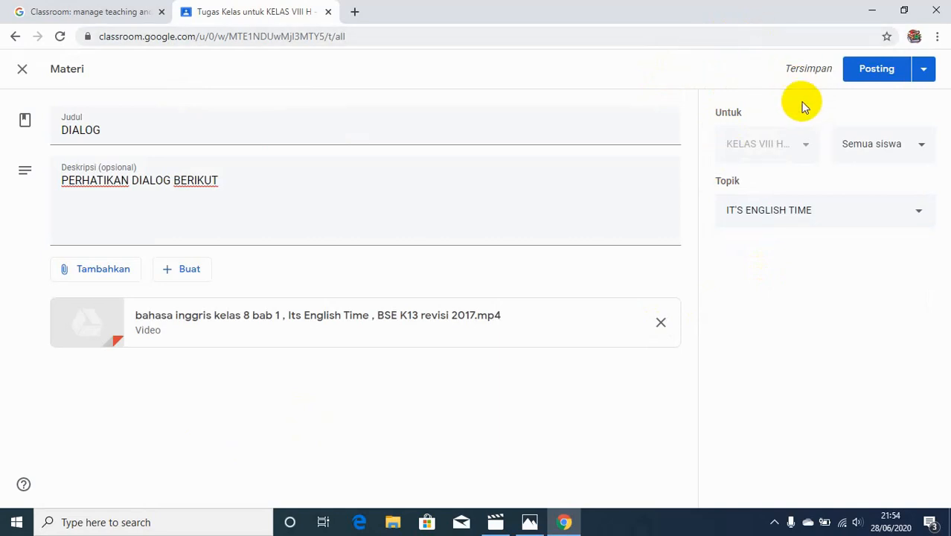
left_click(879, 70)
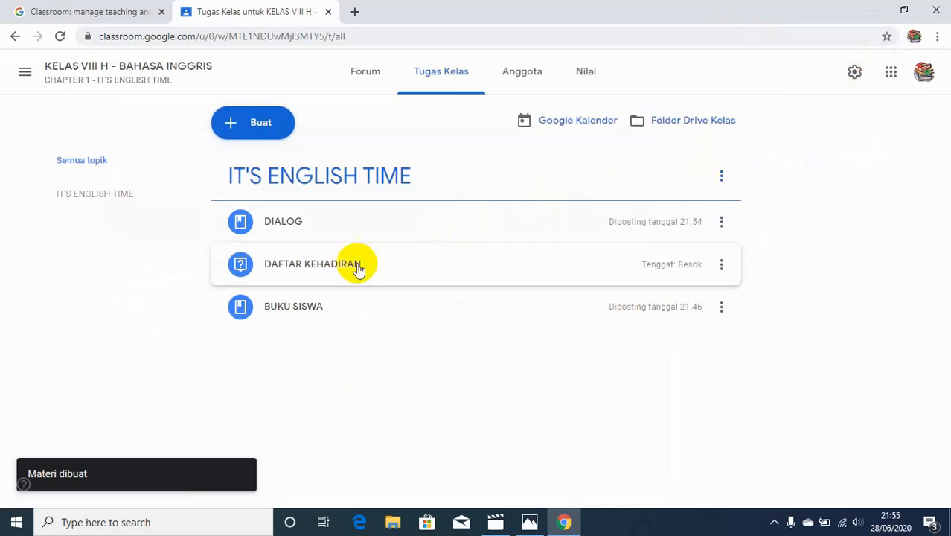
Reorder the topic's posts as DAFTAR KEHADIRAN first, BUKU SISWA second and DIALOG last
left_click_drag(337, 271, 329, 212)
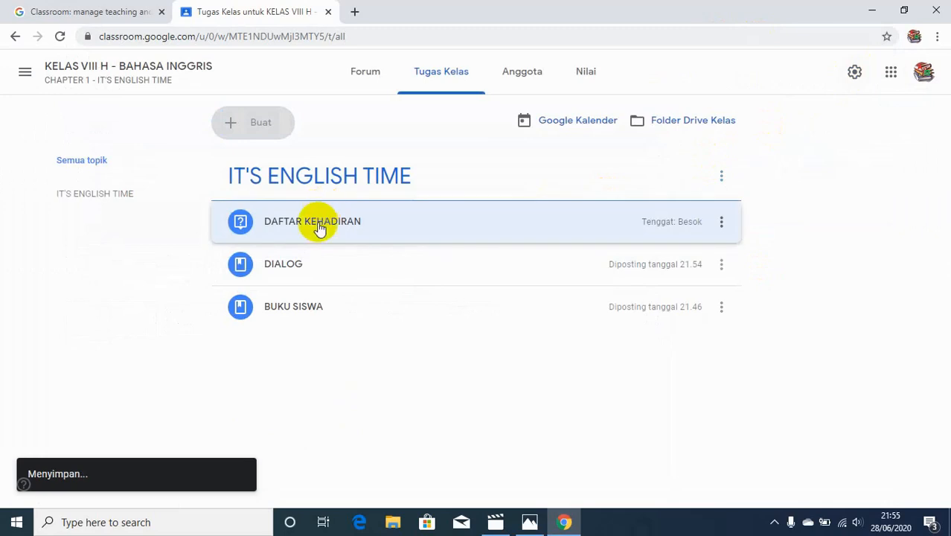
left_click_drag(310, 258, 309, 333)
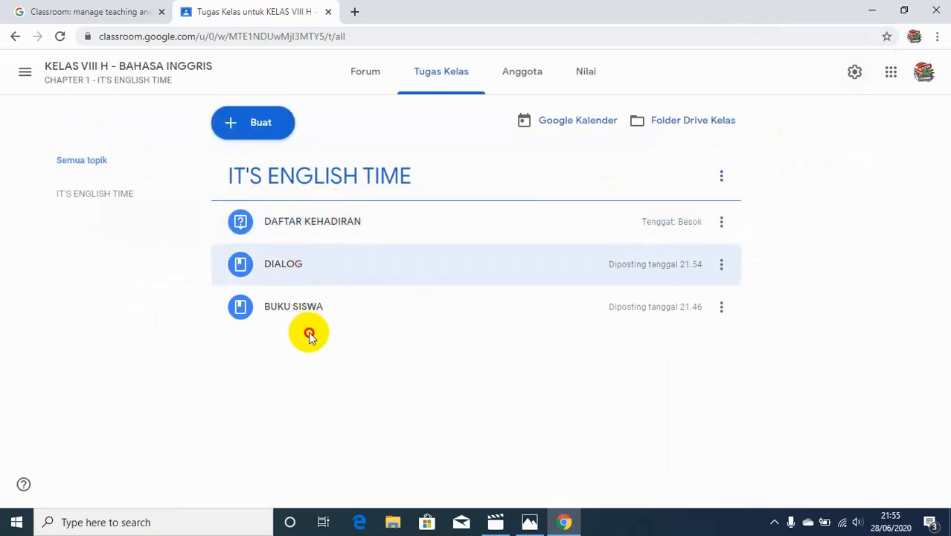
left_click_drag(278, 273, 321, 302)
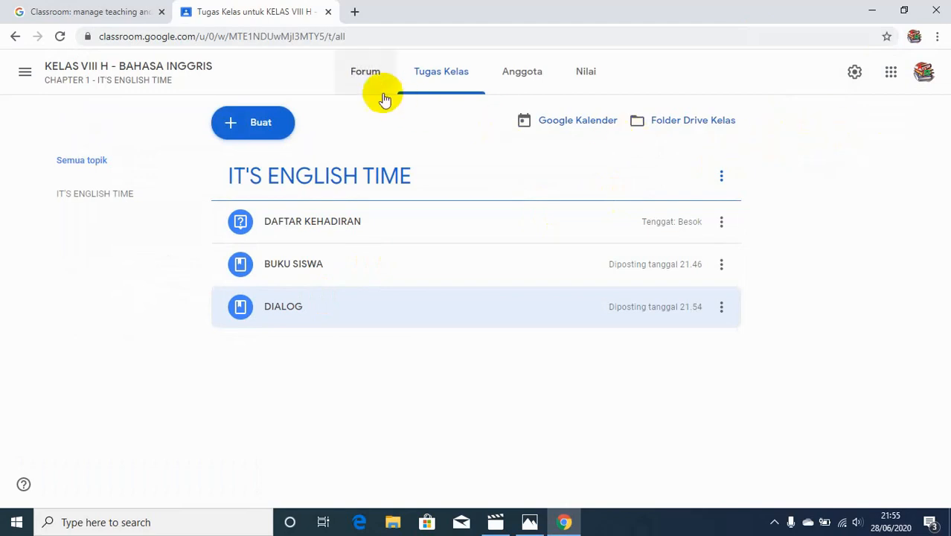
Open the class stream and display the class code enlarged
left_click(365, 75)
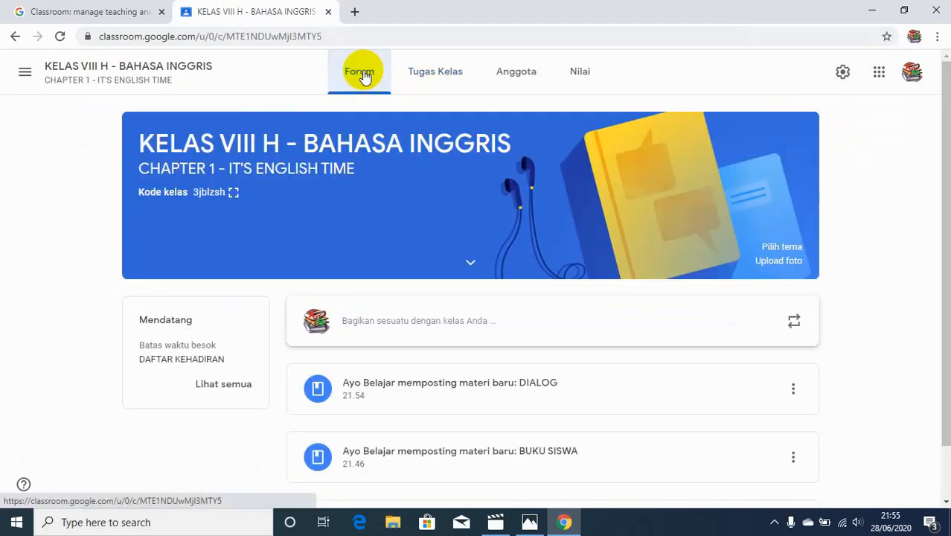
left_click(233, 194)
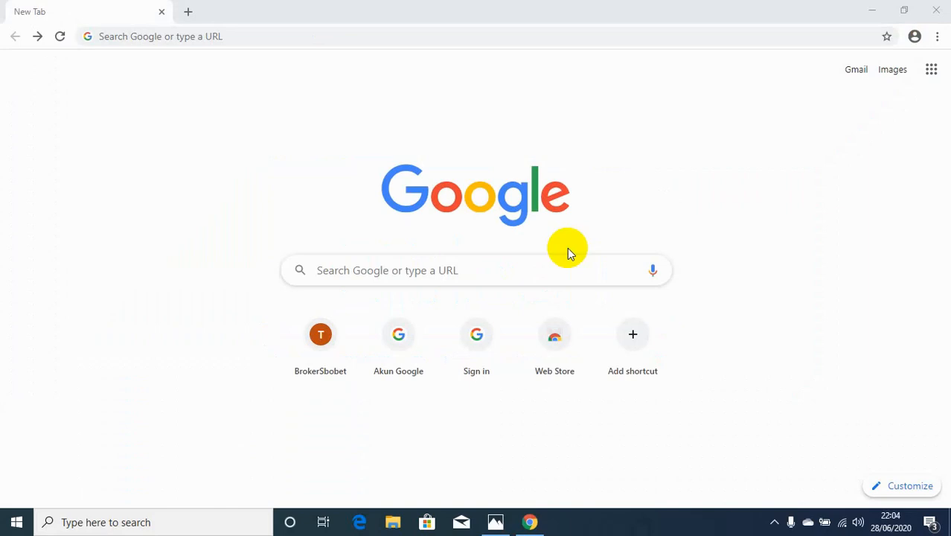
Search Google for google classroom and go to Classroom from its product page
left_click(534, 269)
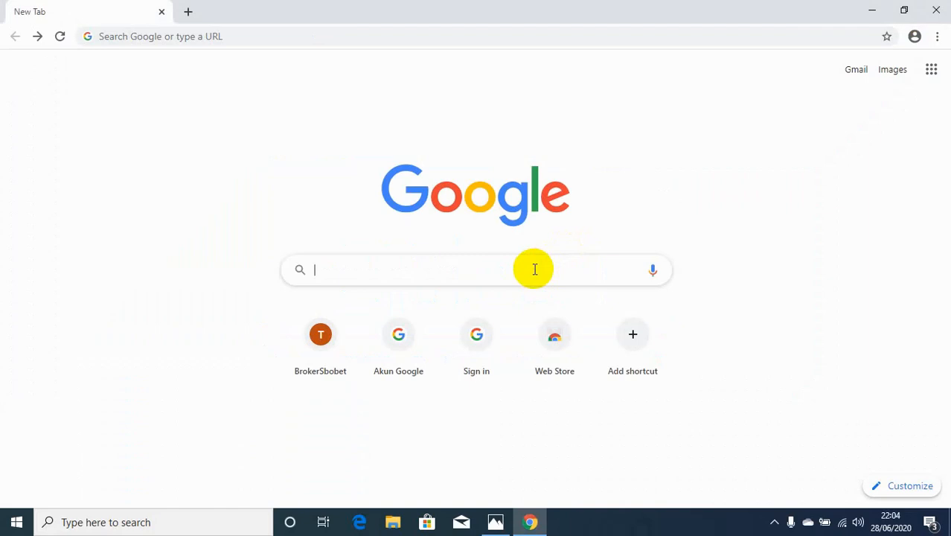
type("G")
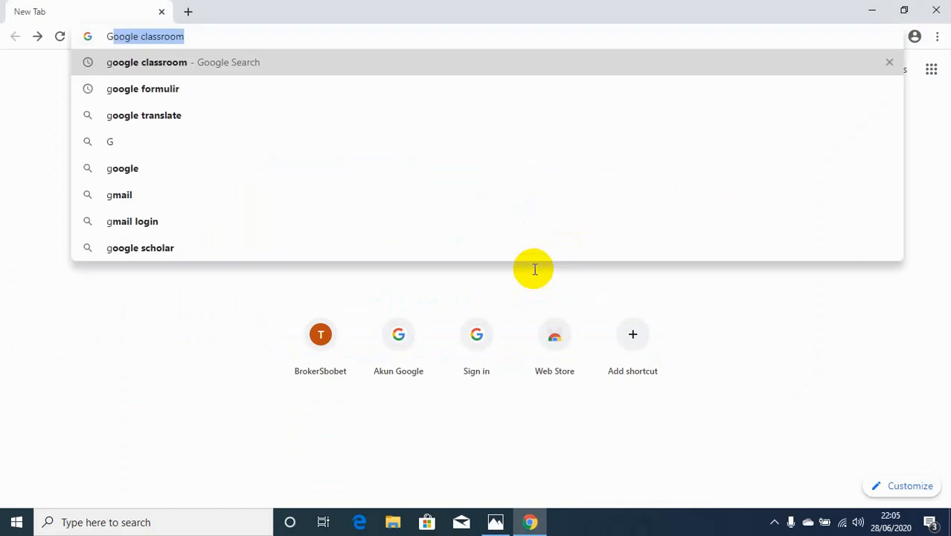
key("Return")
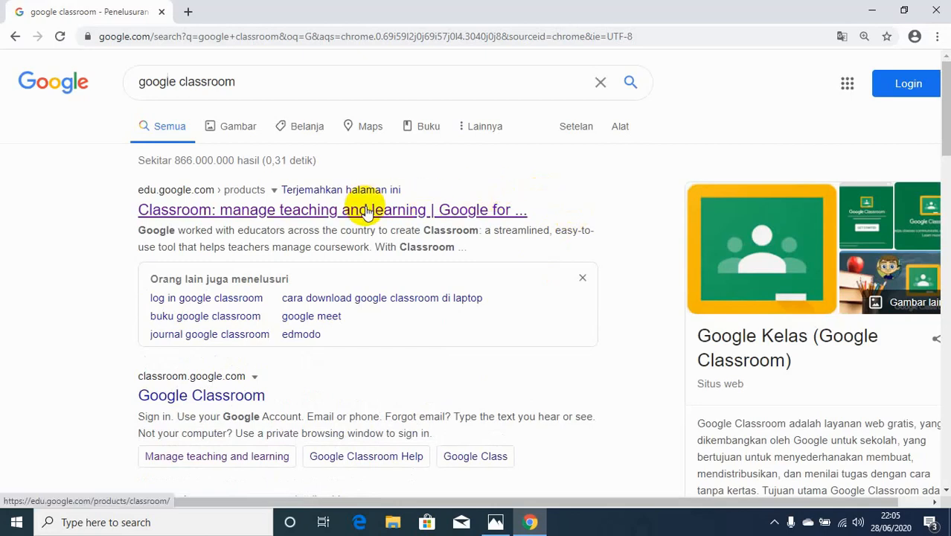
left_click(367, 210)
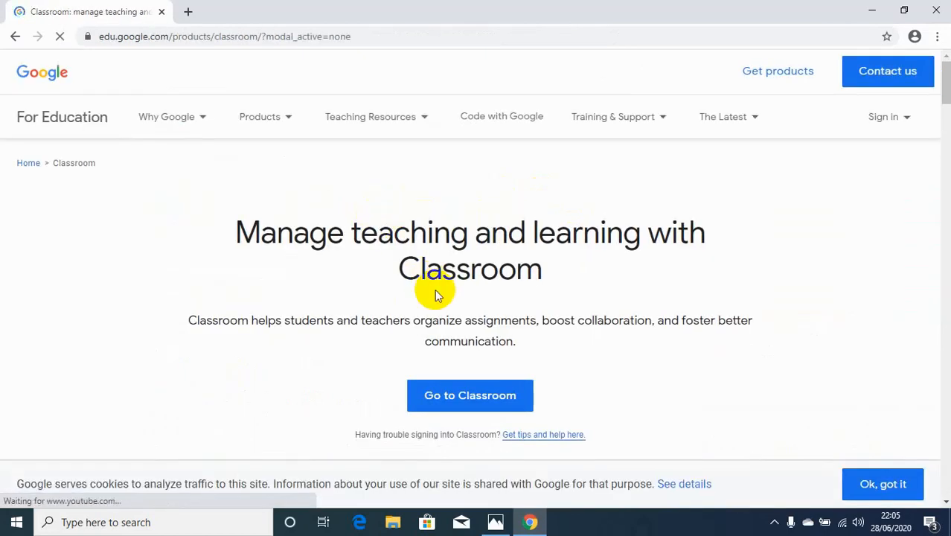
left_click(460, 396)
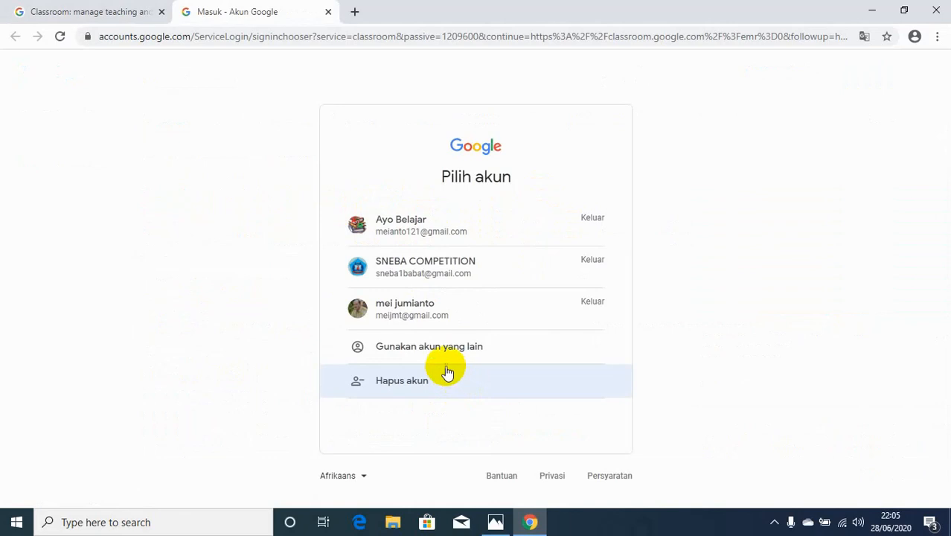
Sign in with the third listed Google account by entering its account password
left_click(420, 319)
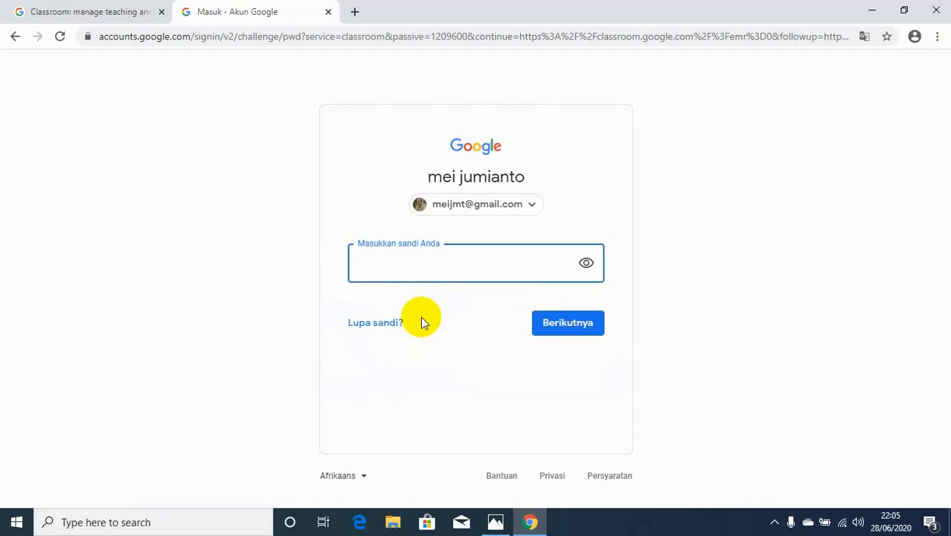
type("************")
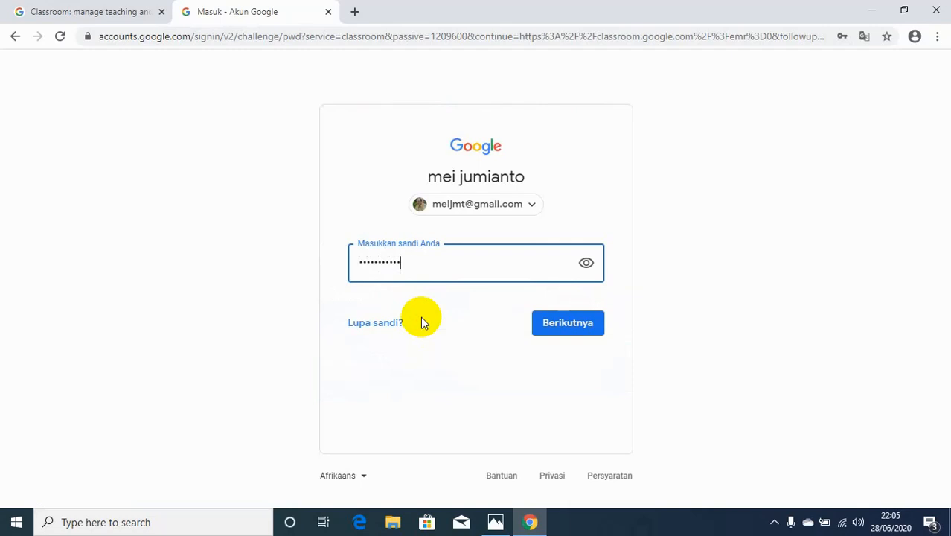
left_click(554, 329)
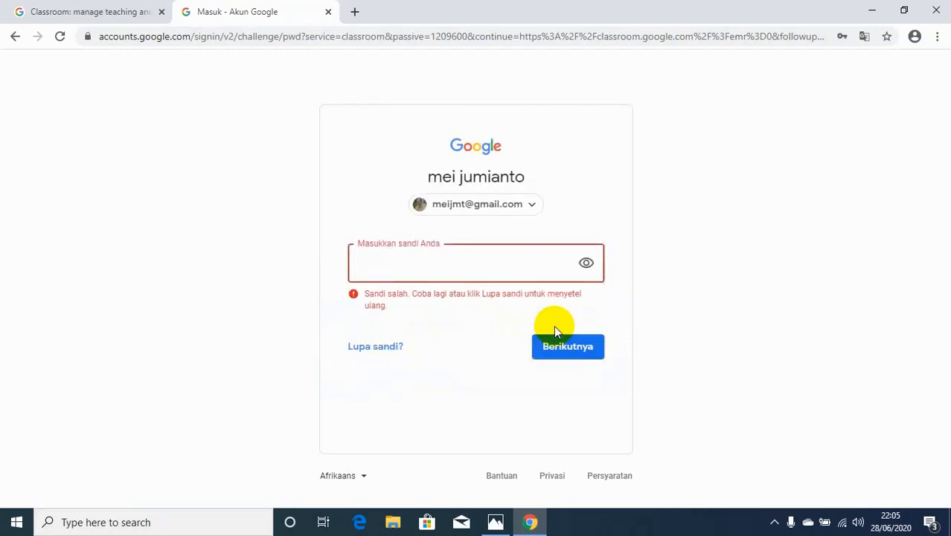
type("************")
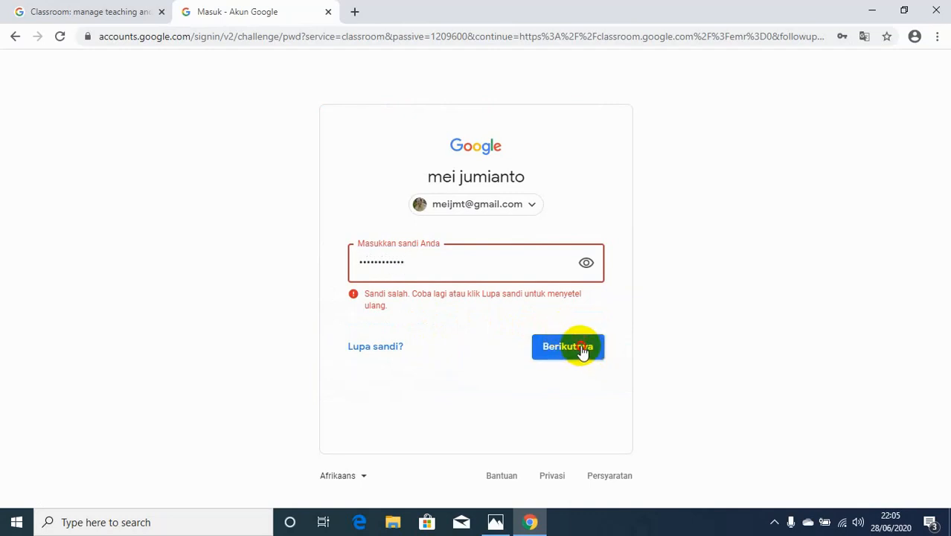
left_click(583, 351)
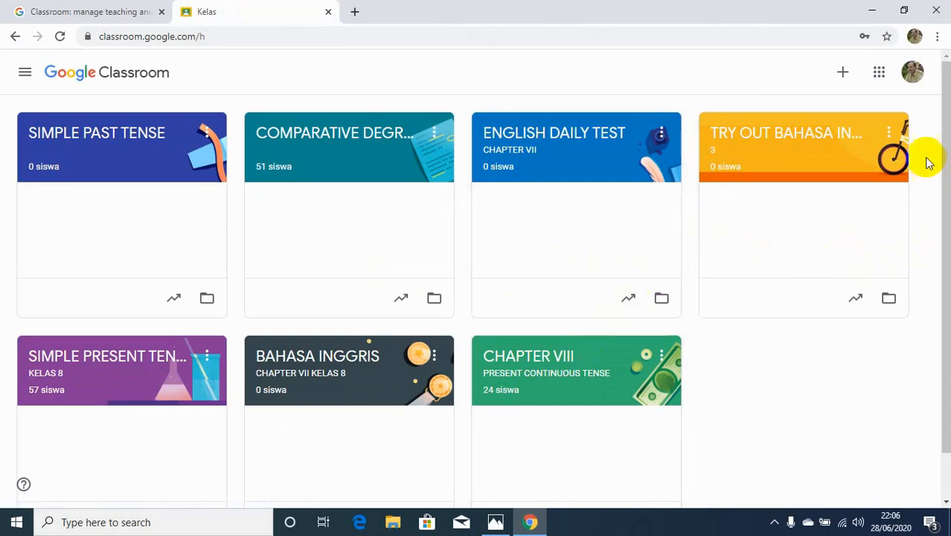
left_click(845, 76)
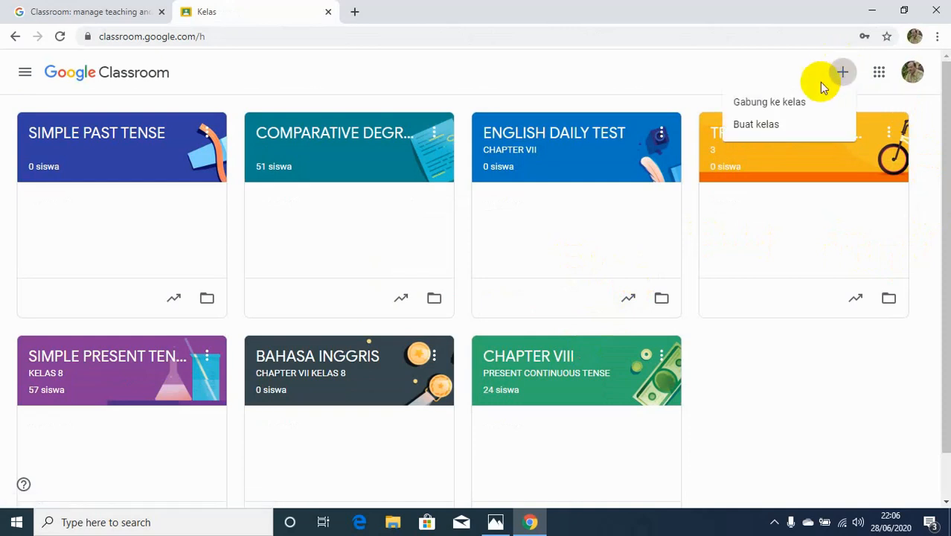
left_click(796, 104)
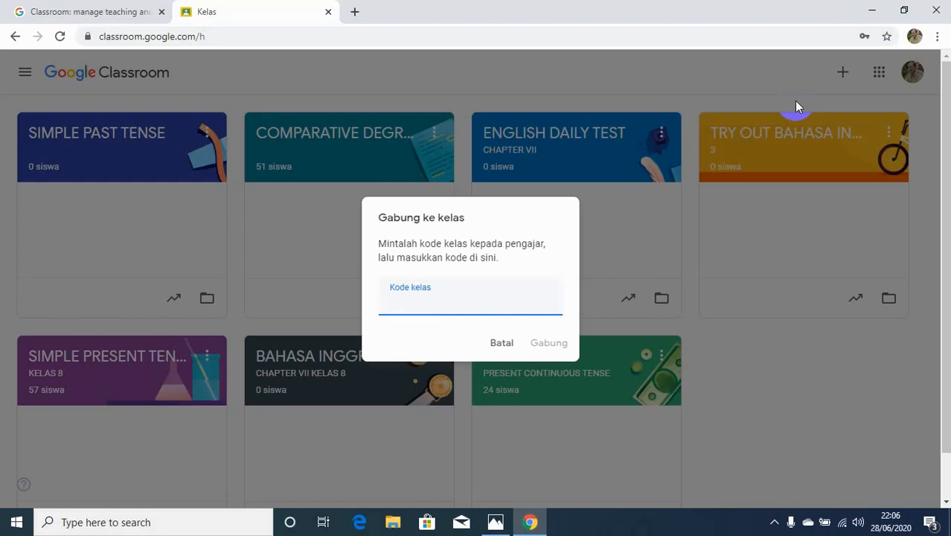
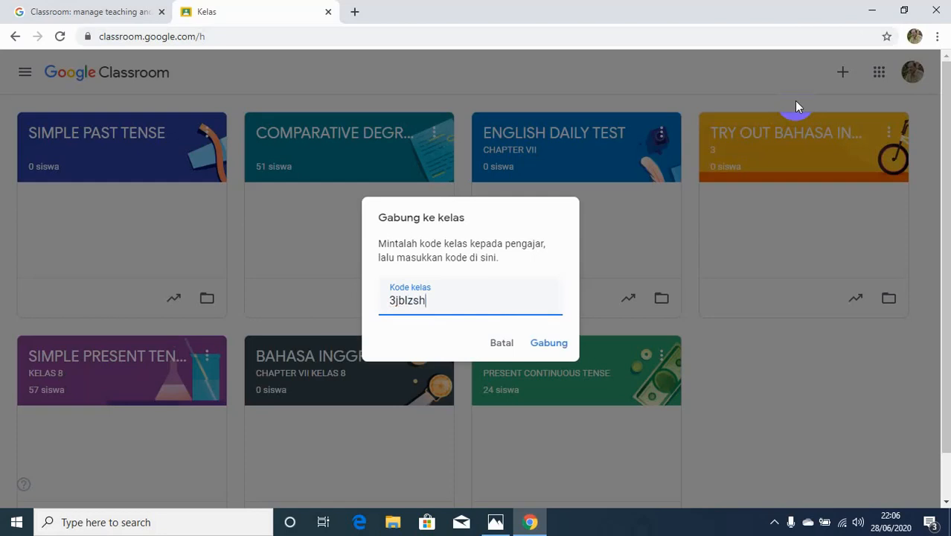
left_click(562, 343)
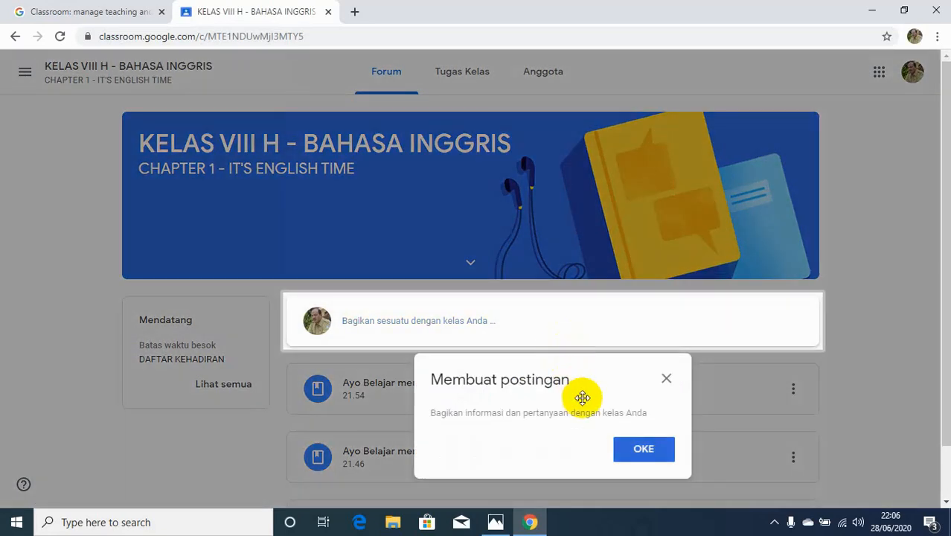
left_click(637, 448)
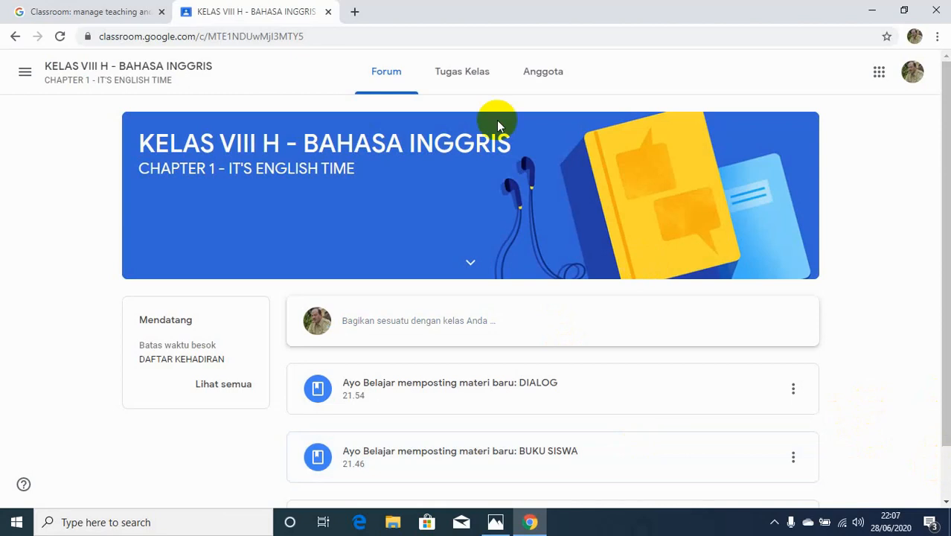
Open the classwork page and submit the DAFTAR KEHADIRAN question with the answer HADIR
left_click(462, 81)
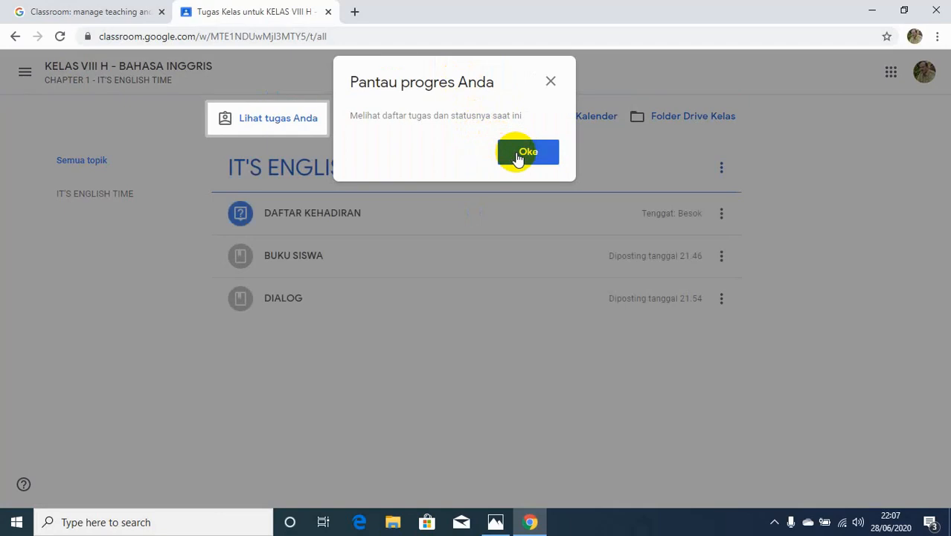
left_click(519, 156)
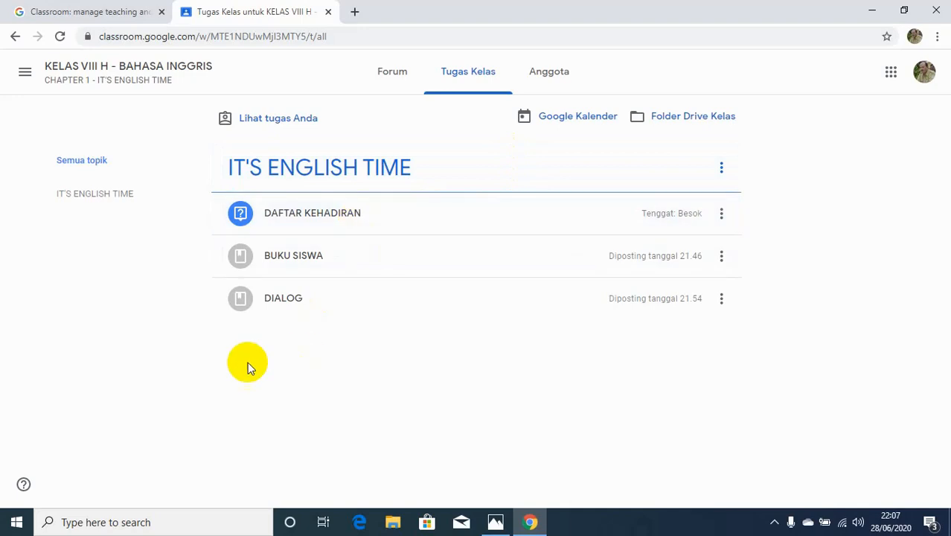
left_click(338, 230)
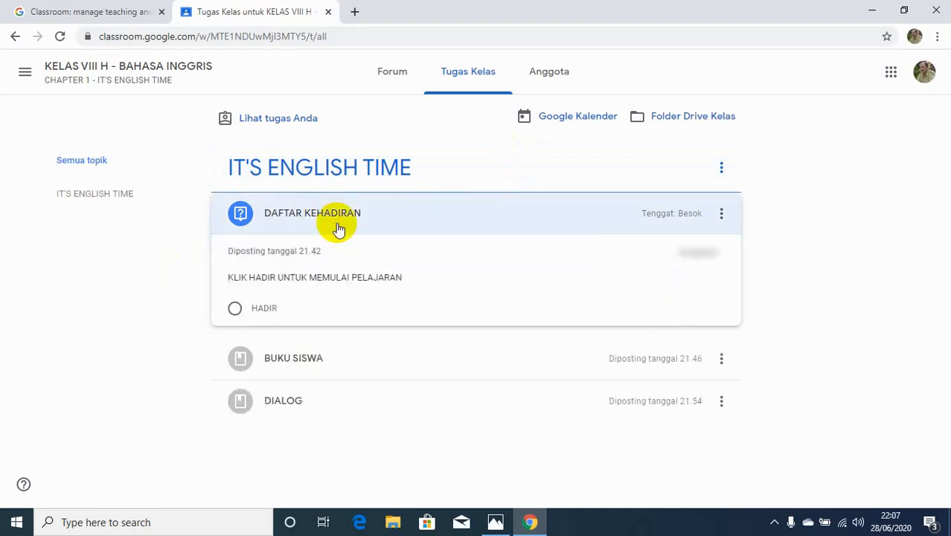
left_click(230, 313)
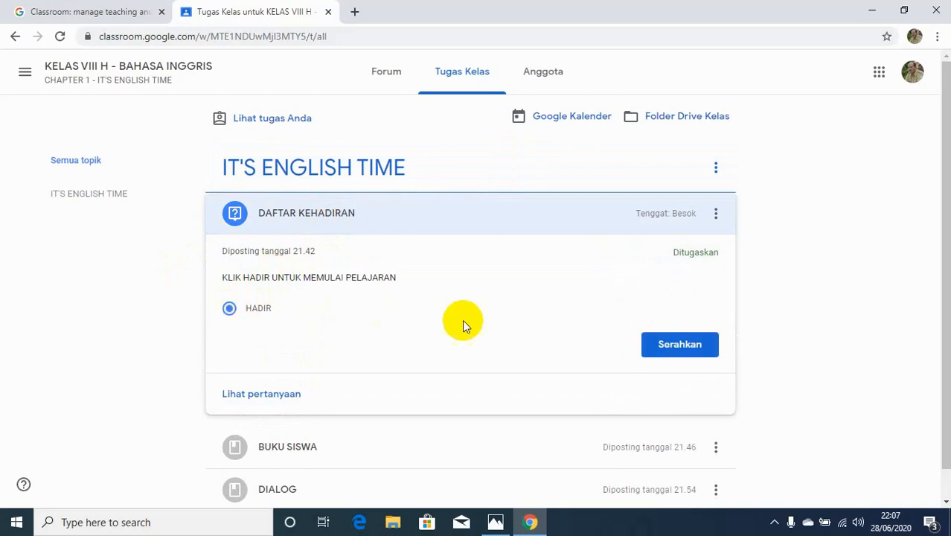
left_click(657, 346)
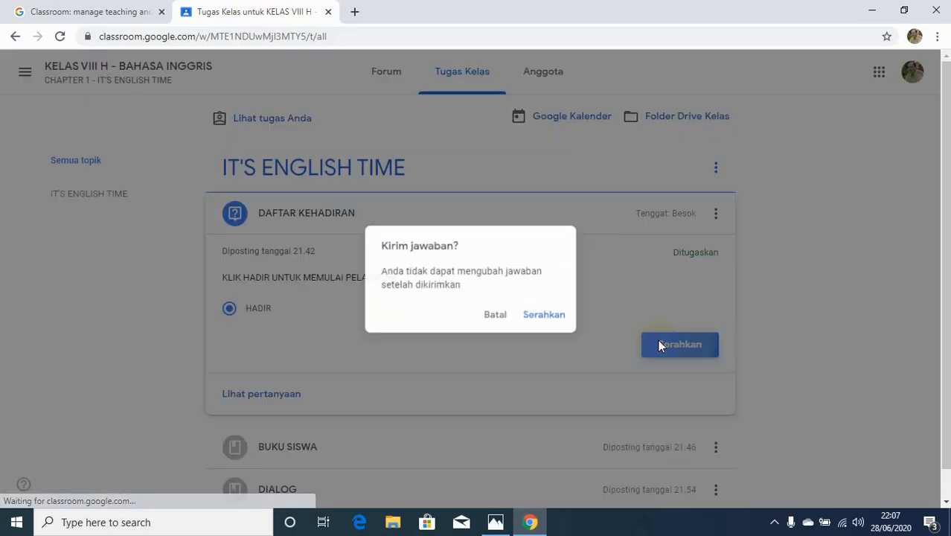
left_click(543, 317)
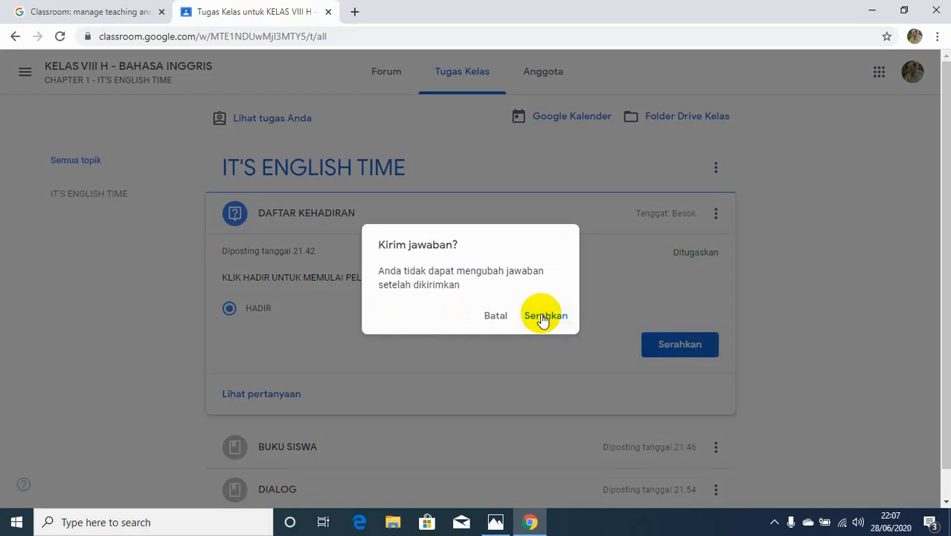
left_click(543, 317)
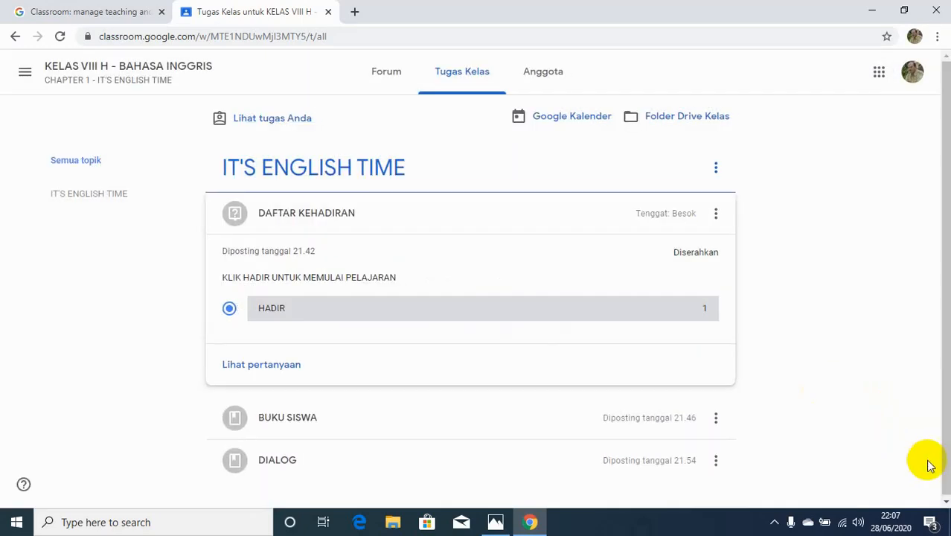
Browse the BUKU SISWA and DIALOG materials, then open the class members list
left_click(946, 504)
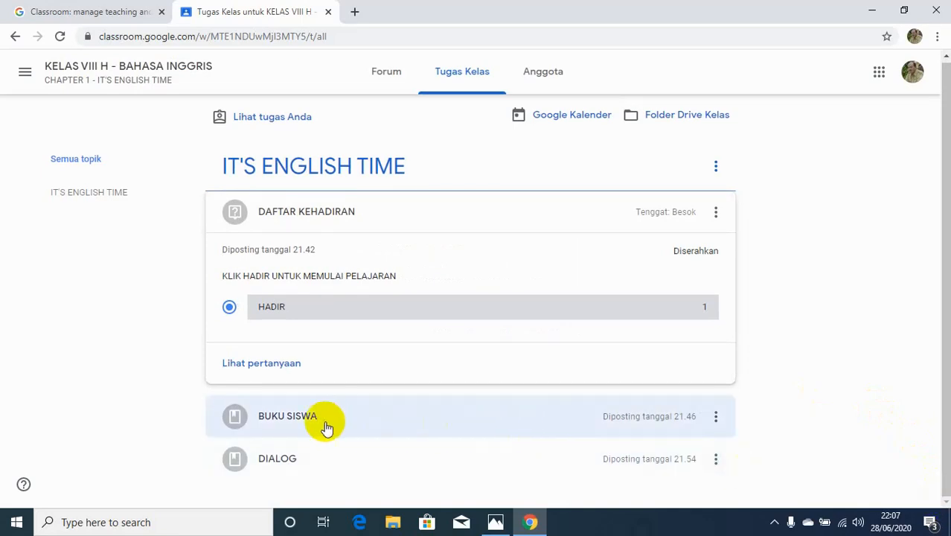
left_click(240, 417)
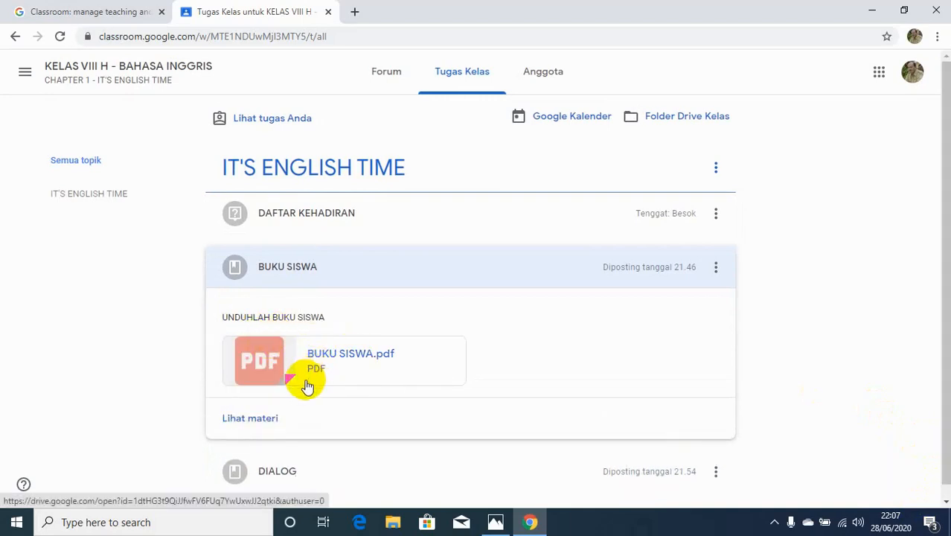
left_click(275, 419)
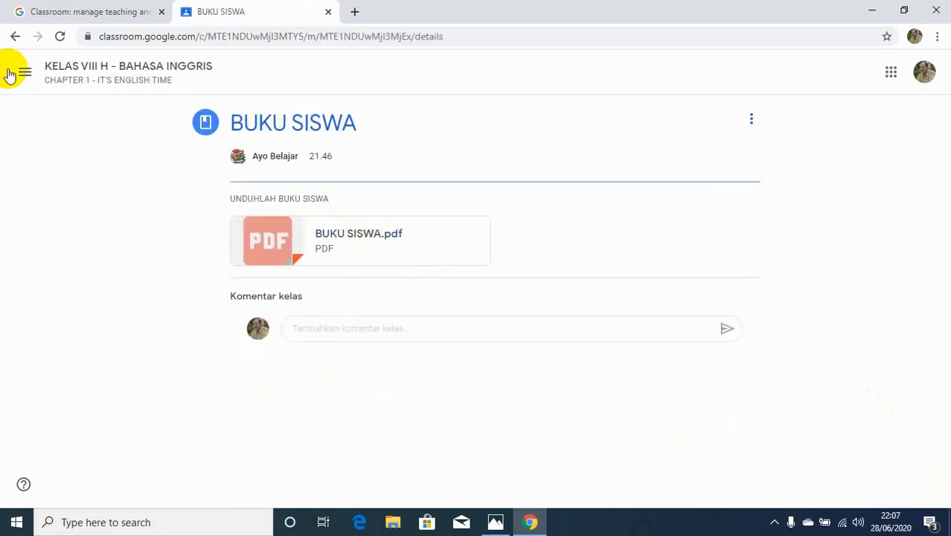
left_click(15, 36)
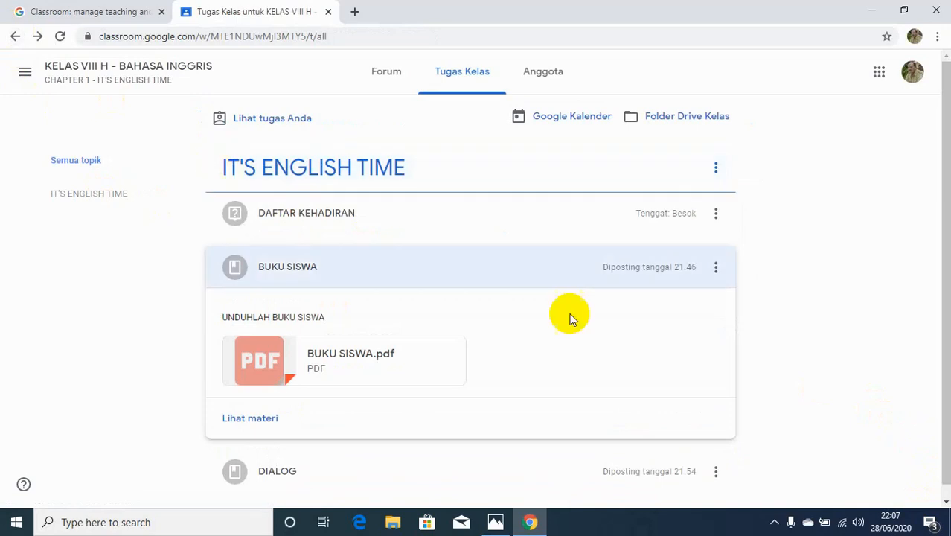
left_click(947, 501)
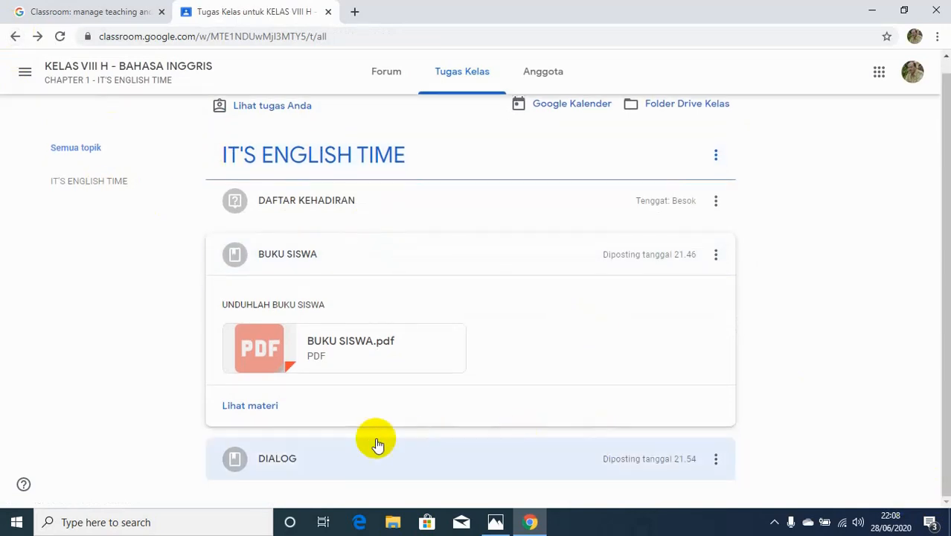
left_click(305, 460)
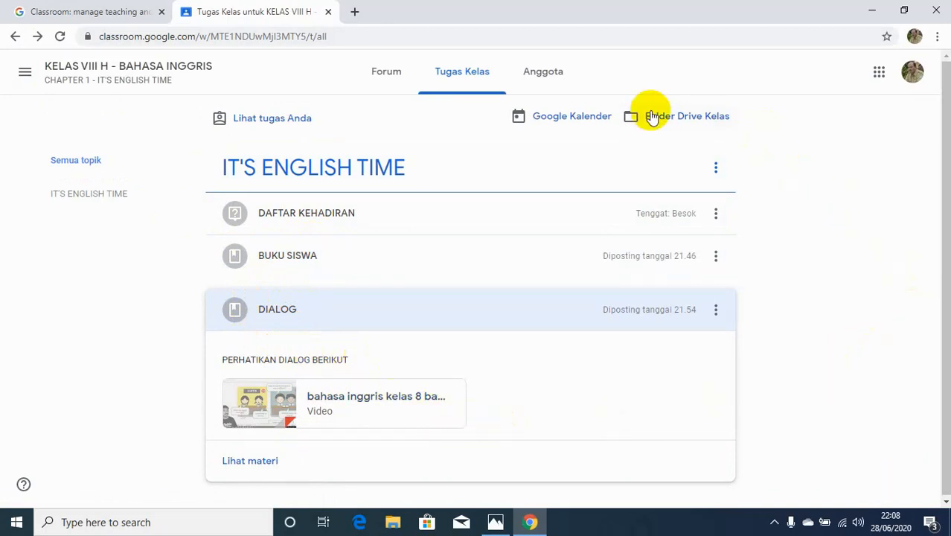
left_click(543, 87)
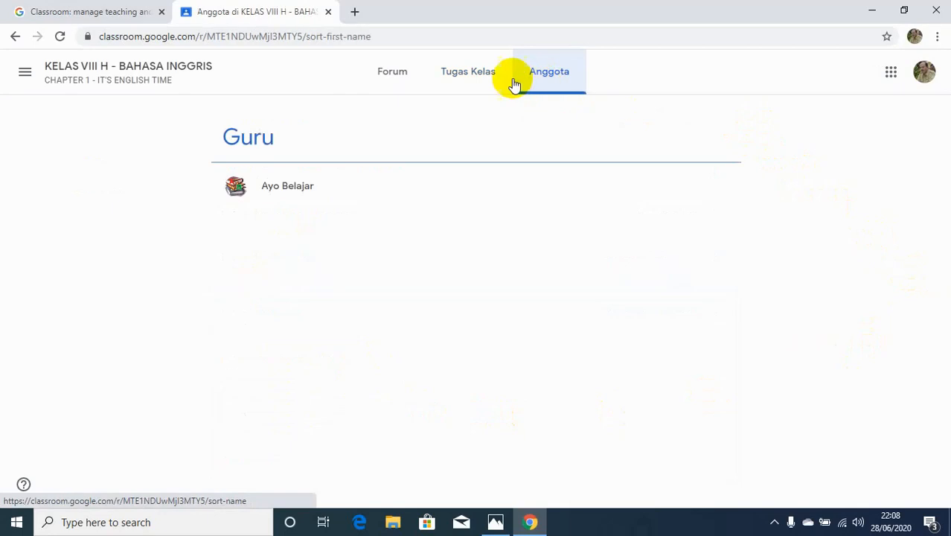